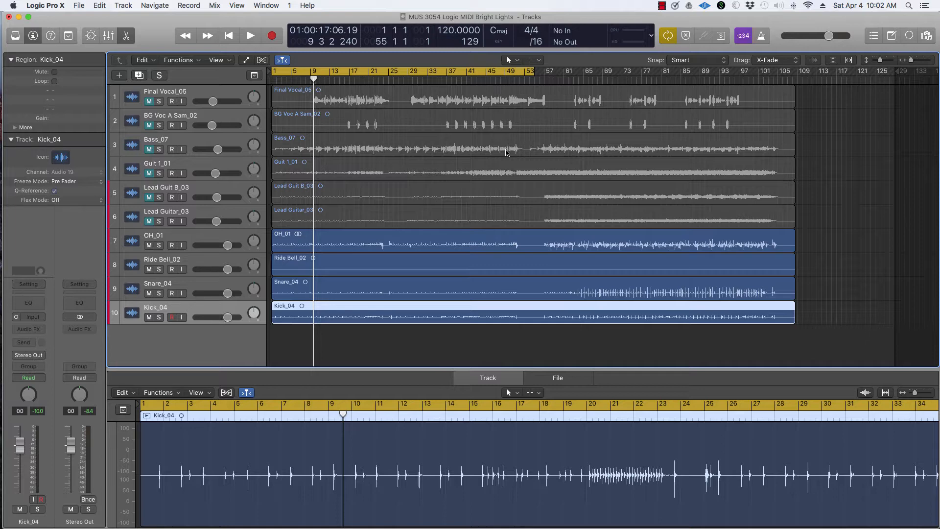
# Step: Play the drum tracks from the beginning, soloing Kick_04 to hear it alone, and stop playback with the solo off
pyautogui.click(340, 337)
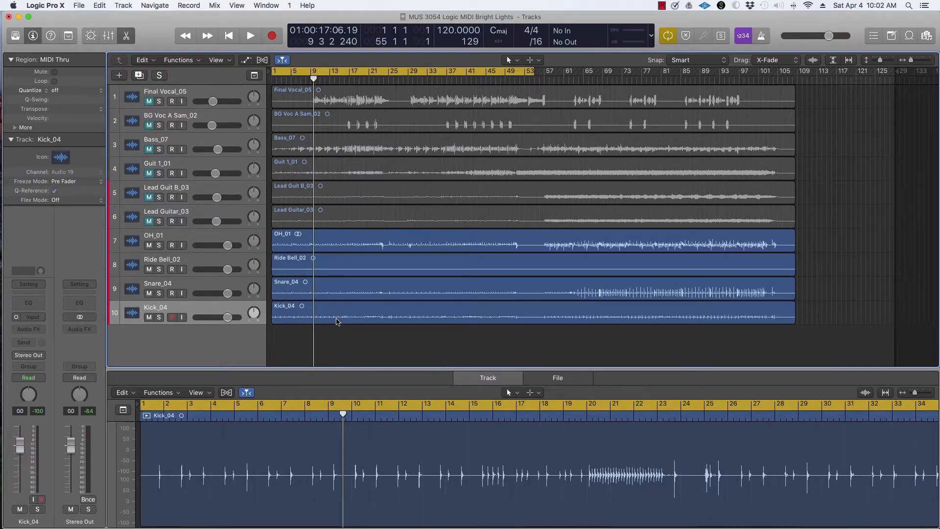
pyautogui.press('space')
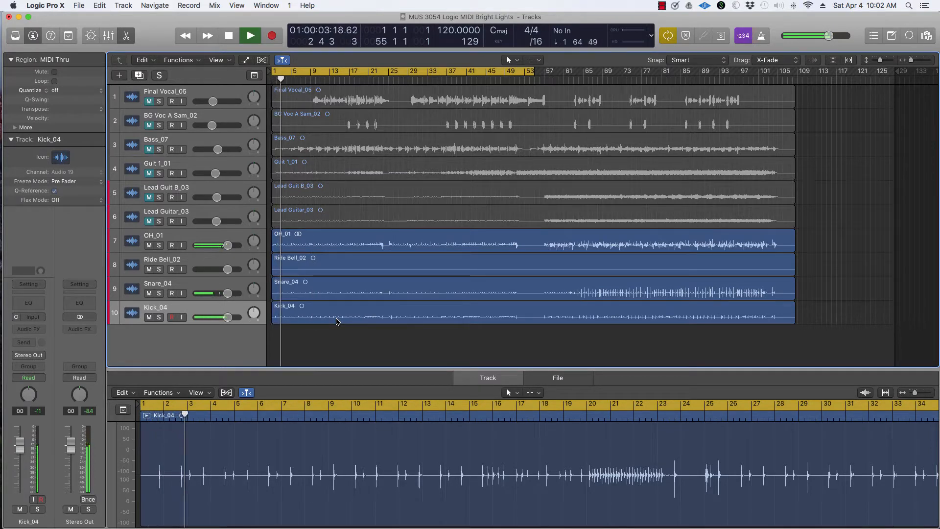
pyautogui.click(172, 316)
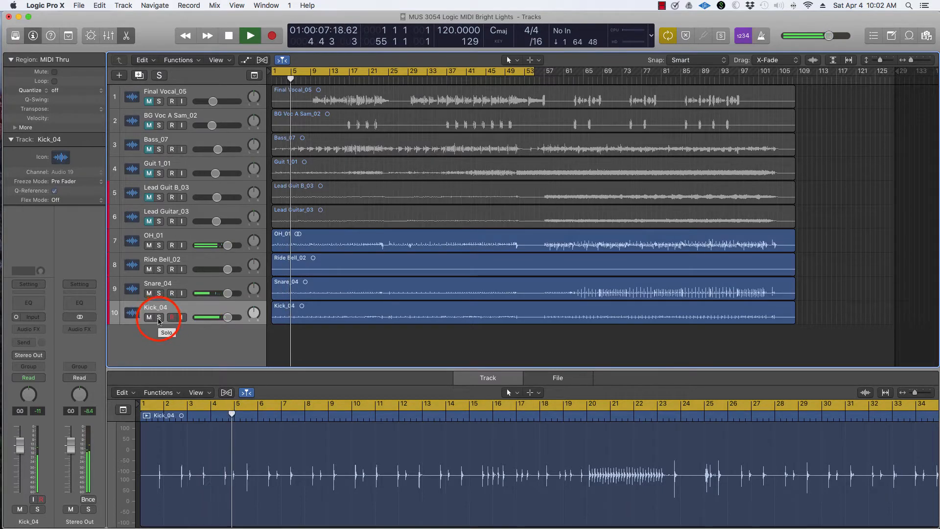
pyautogui.click(158, 317)
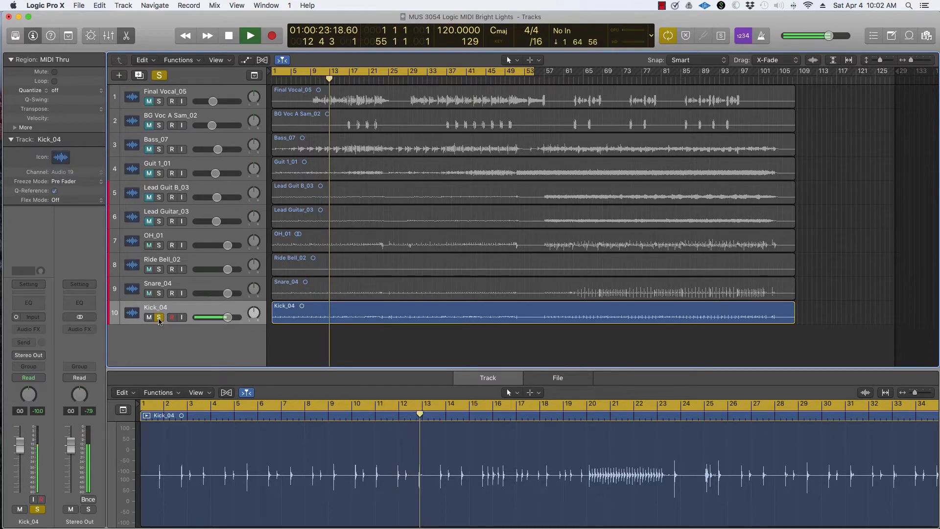
pyautogui.click(159, 319)
pyautogui.press('space')
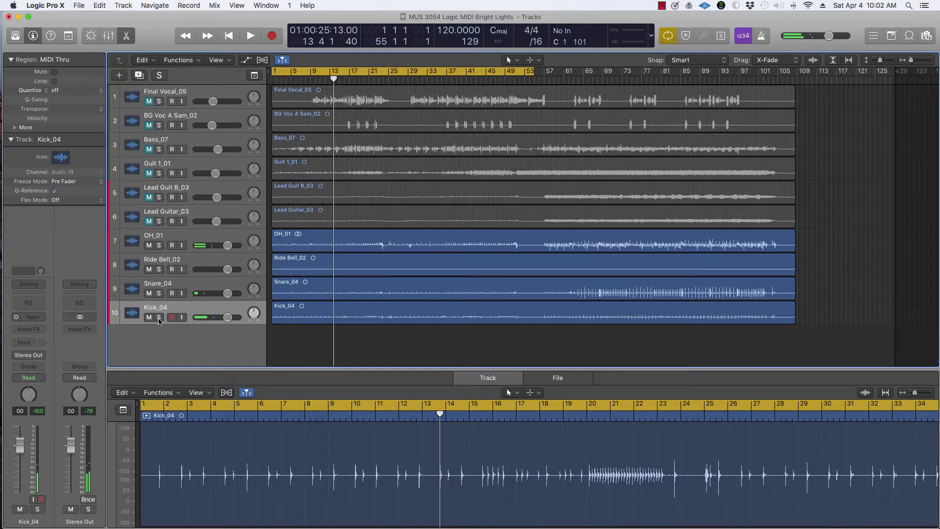
pyautogui.click(368, 503)
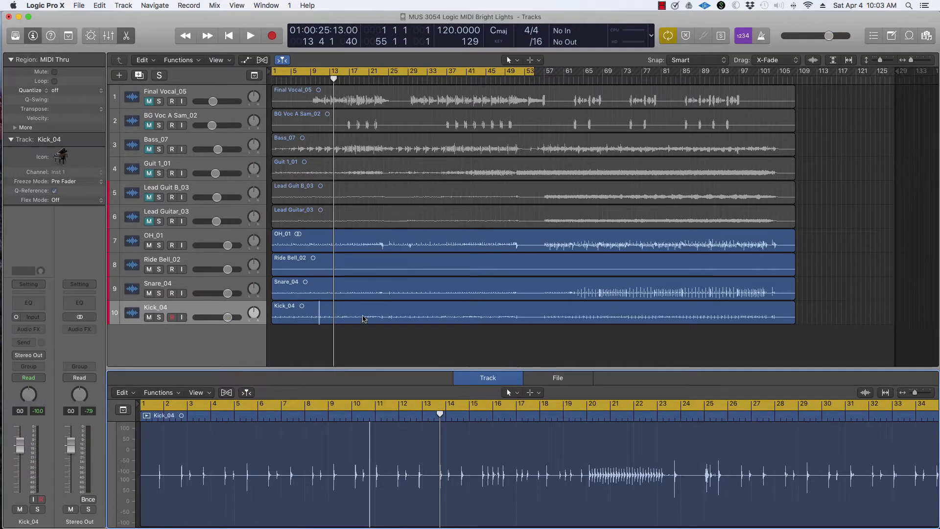
pyautogui.click(354, 331)
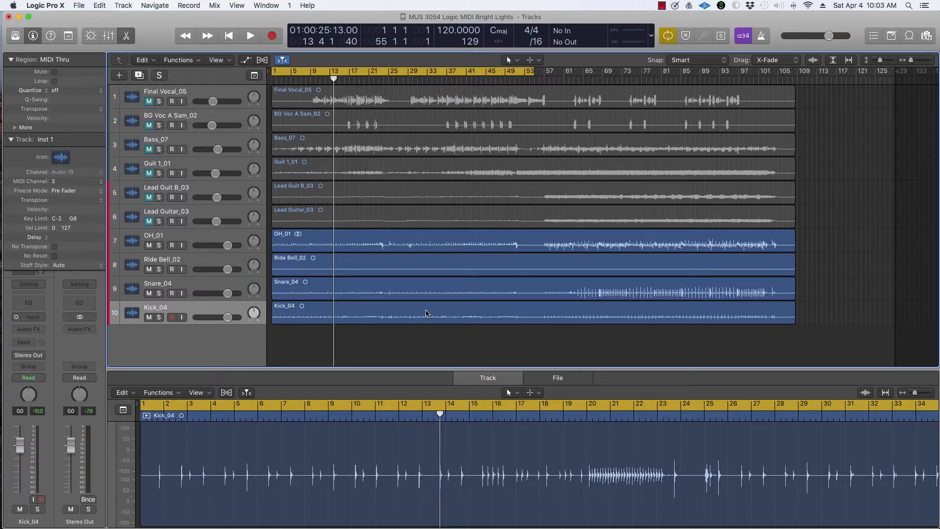
# Step: Solo the Kick_04 channel in the separate mixer window and listen to its opening bars from the project start
pyautogui.press('super+2')
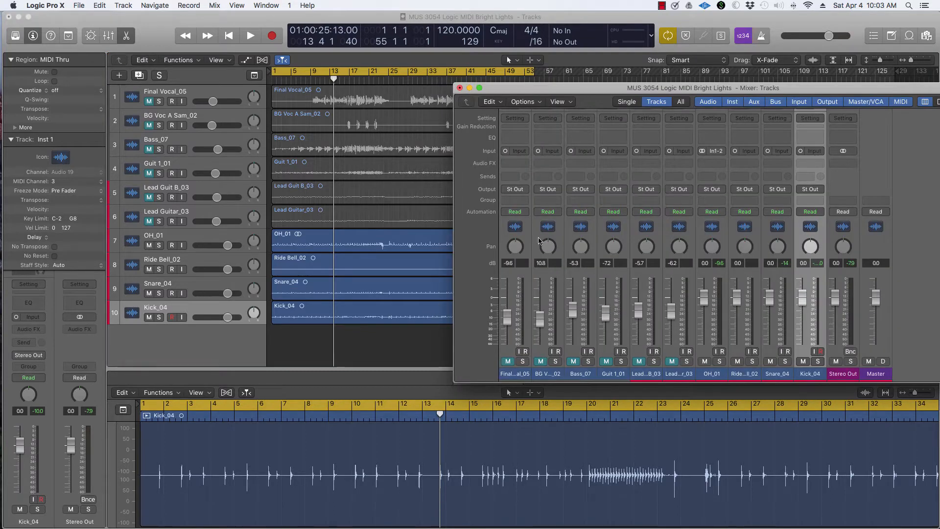
pyautogui.click(818, 361)
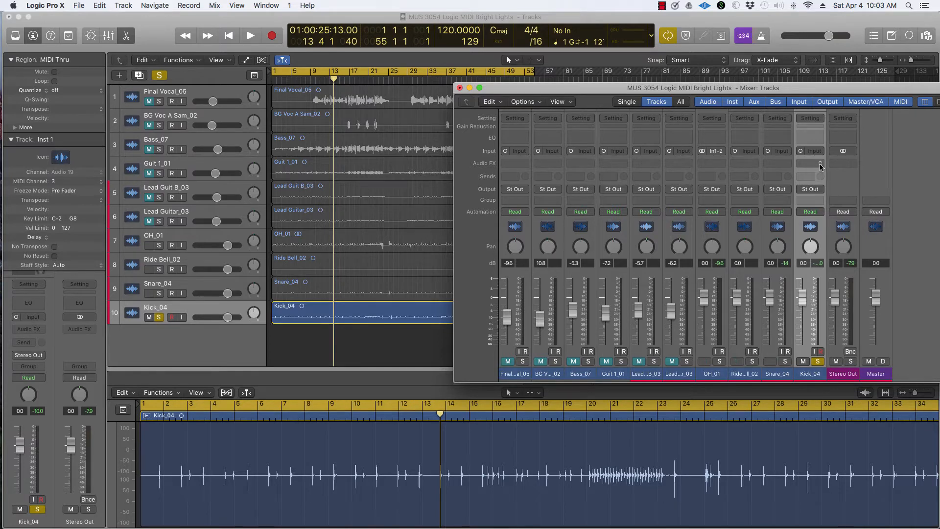
pyautogui.press('Return')
pyautogui.press('space')
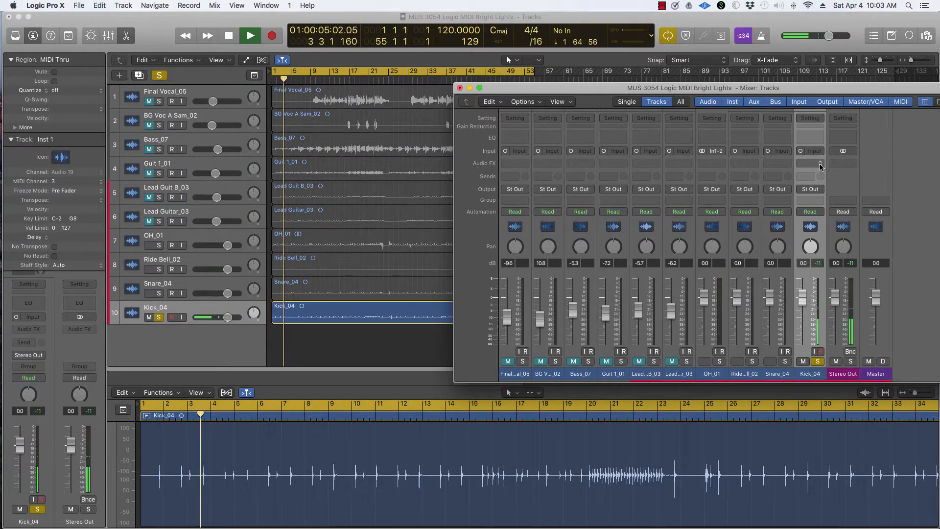
pyautogui.press('space')
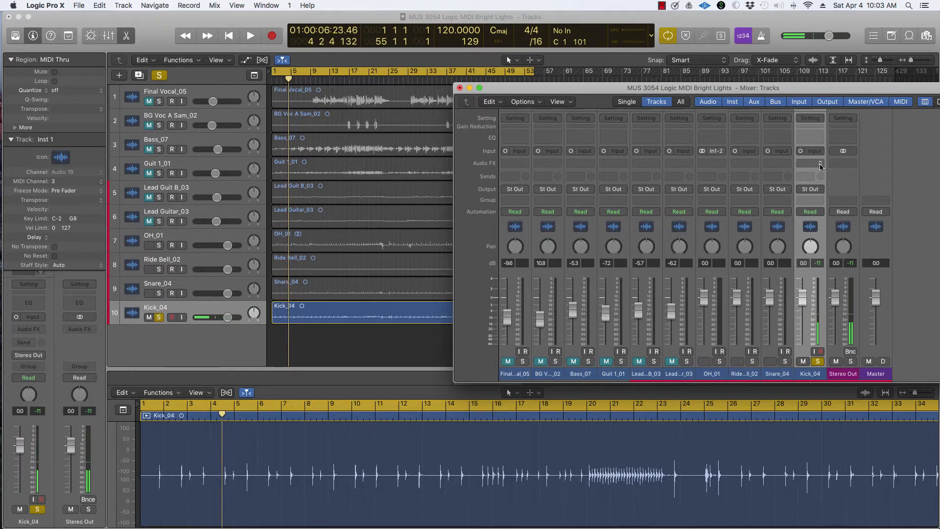
# Step: Insert a mono Noise Gate on the Kick_04 channel
pyautogui.click(821, 165)
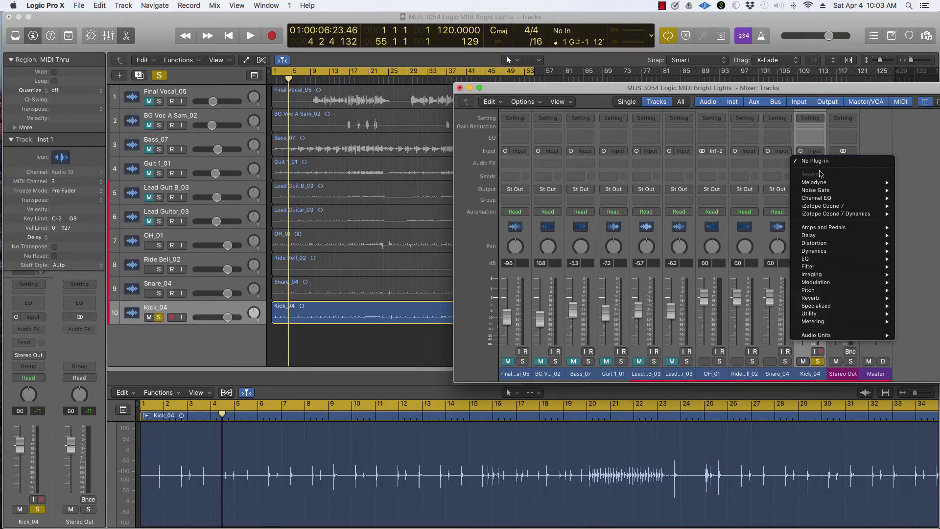
pyautogui.moveTo(816, 252)
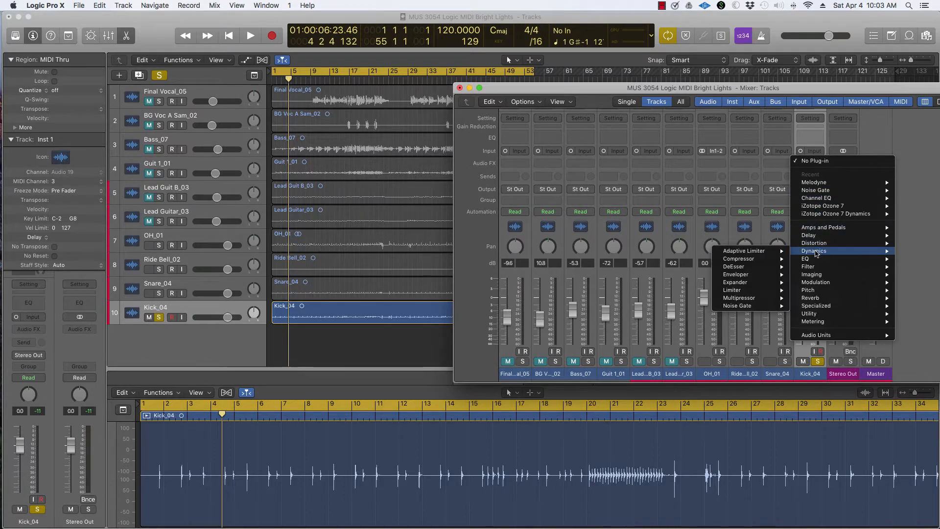
pyautogui.moveTo(759, 307)
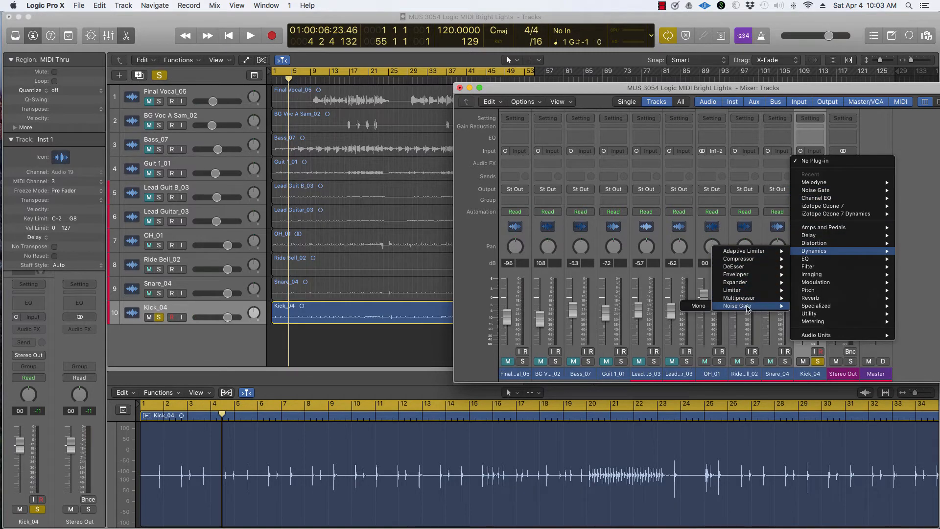
pyautogui.click(700, 306)
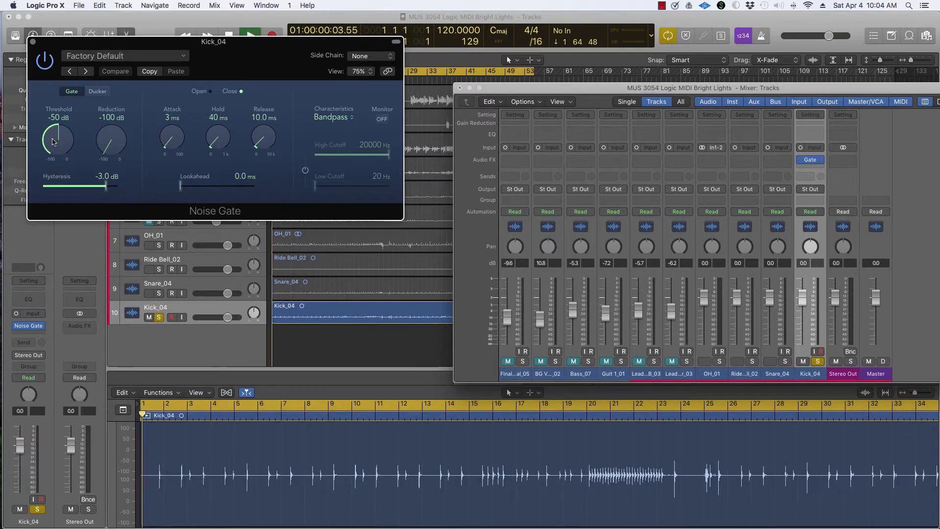
# Step: Set the Noise Gate threshold to -33 dB while playing the kick track from the beginning
pyautogui.press('Return')
pyautogui.press('space')
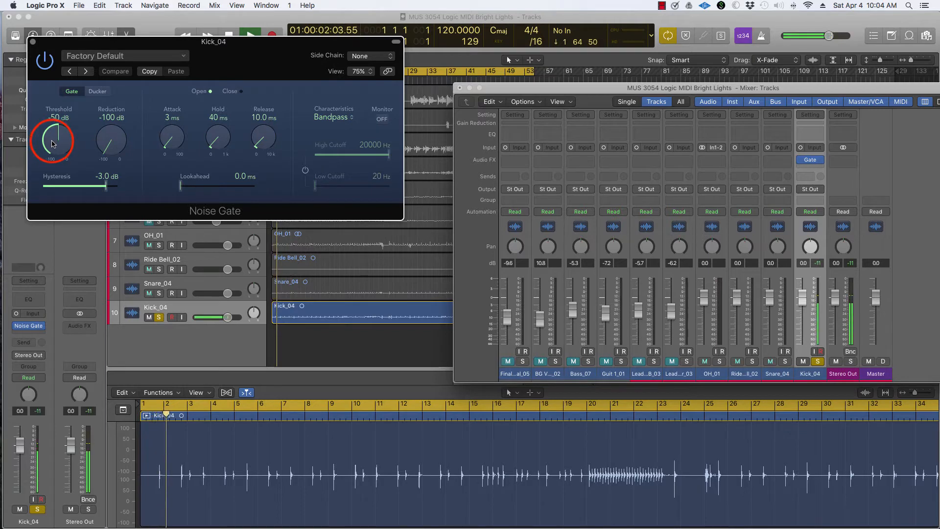
pyautogui.moveTo(53, 143); pyautogui.dragTo(64, 119)
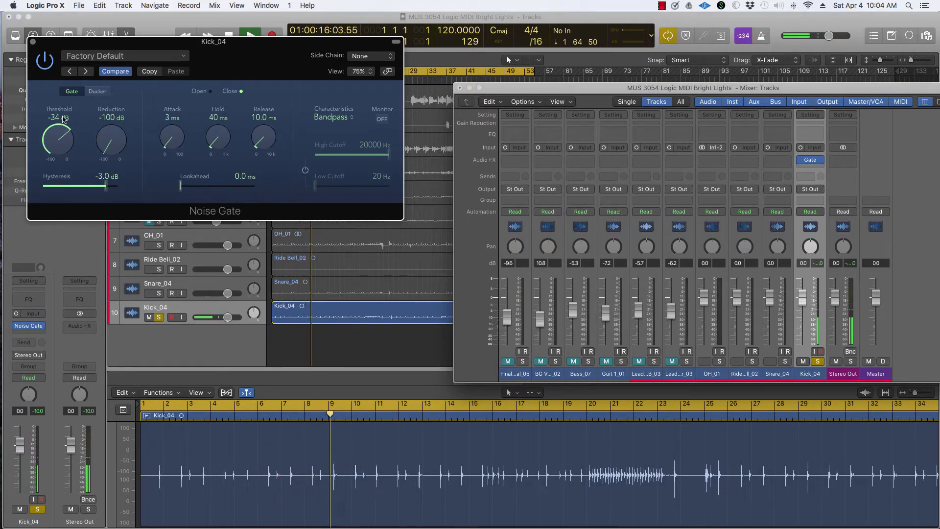
pyautogui.click(64, 119)
pyautogui.moveTo(64, 119); pyautogui.dragTo(64, 118)
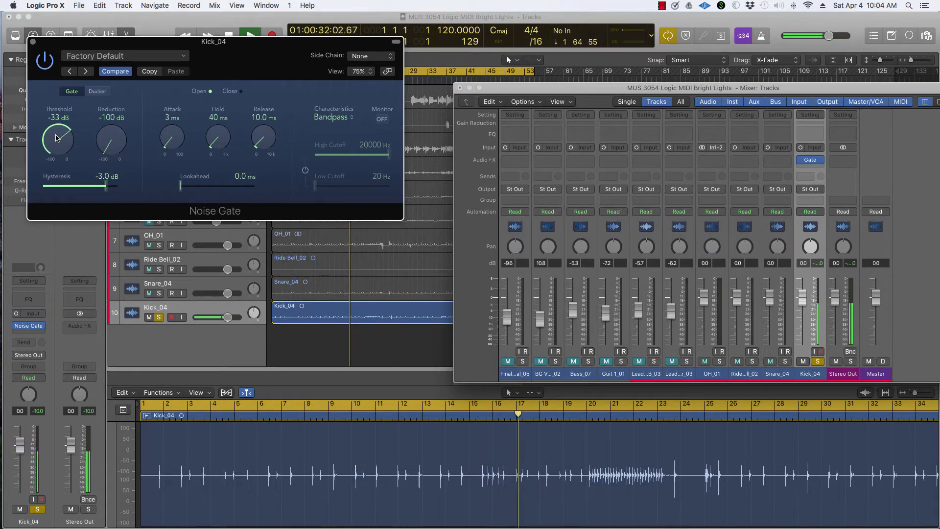
# Step: Compare the kick with the Noise Gate bypassed and active, leaving it enabled and closing its window
pyautogui.click(44, 61)
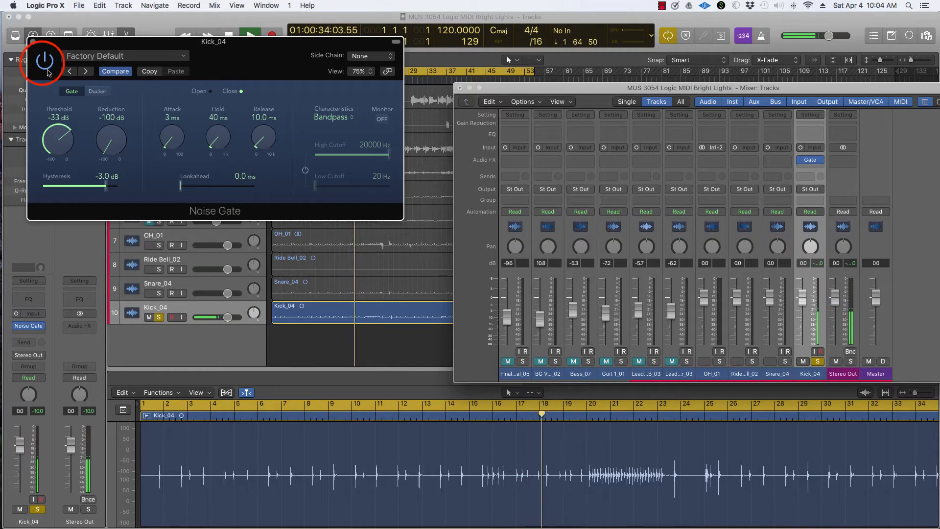
pyautogui.click(43, 62)
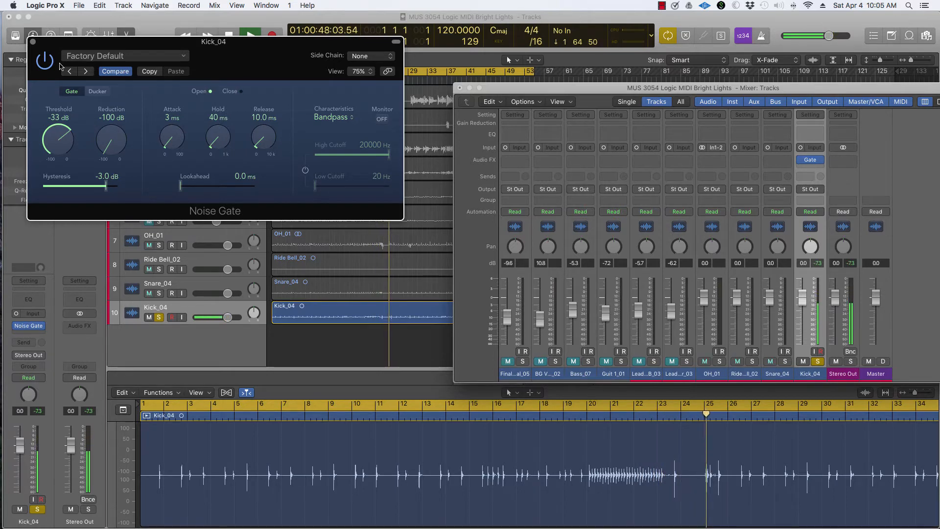
pyautogui.click(33, 42)
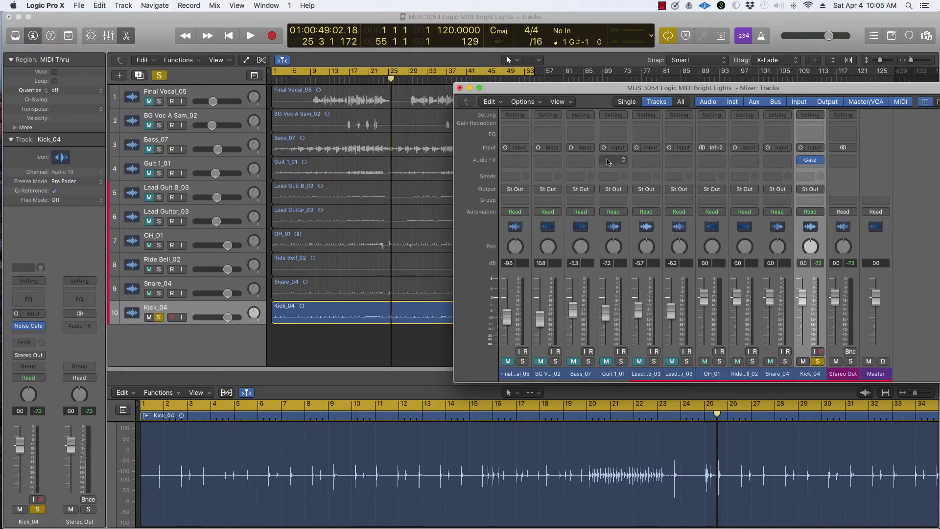
# Step: Insert a mono Melodyne plug-in after the Noise Gate on the Kick_04 channel
pyautogui.click(821, 165)
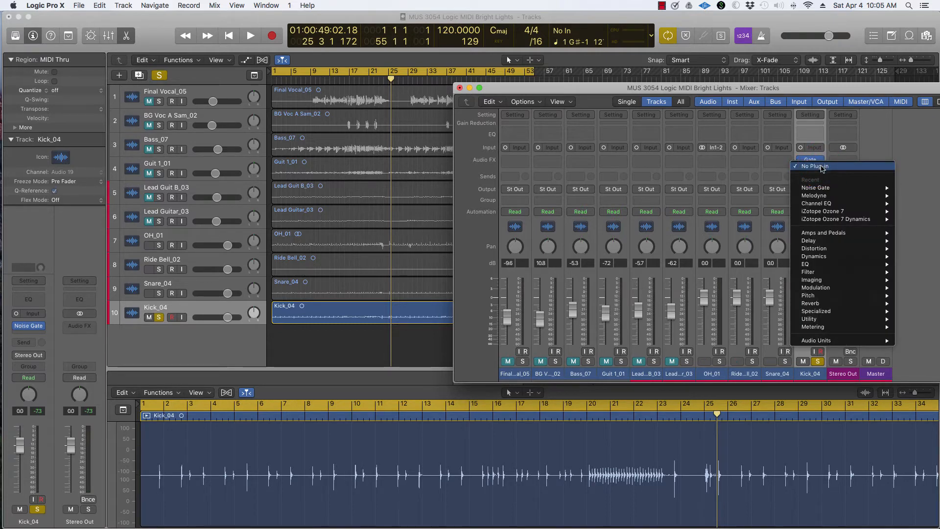
pyautogui.moveTo(832, 199)
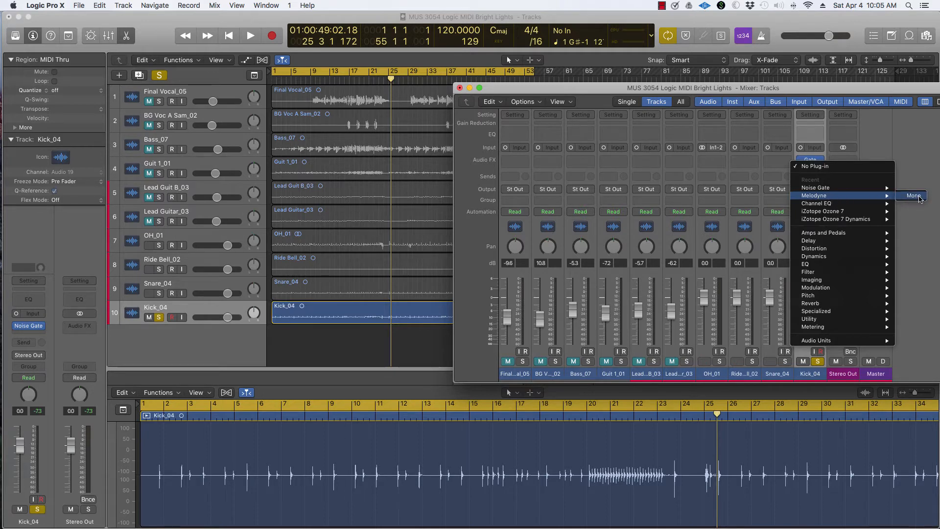
pyautogui.click(913, 196)
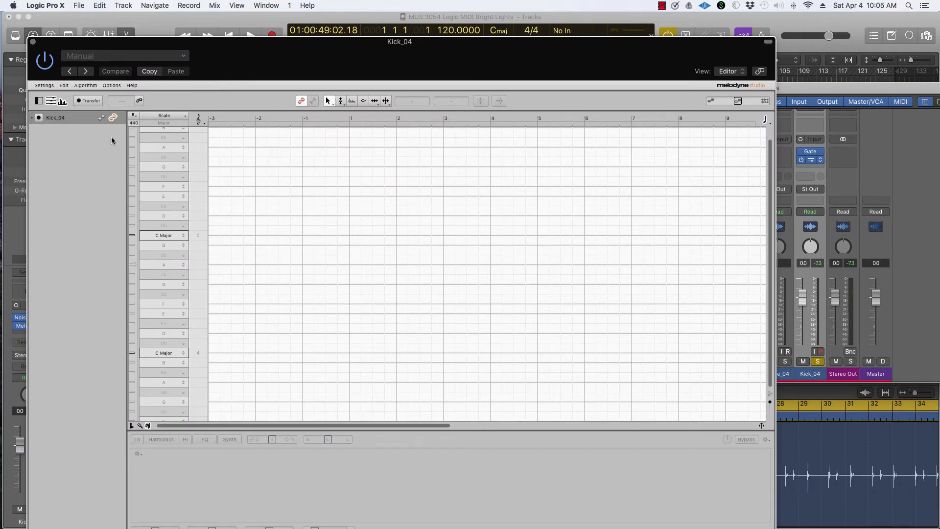
# Step: Choose Percussive as Melodyne's default detection algorithm
pyautogui.click(85, 85)
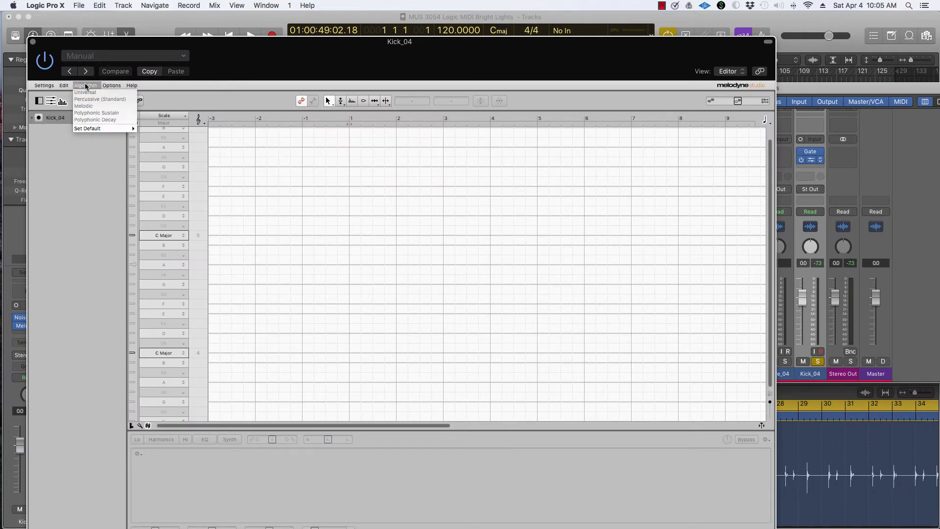
pyautogui.moveTo(96, 129)
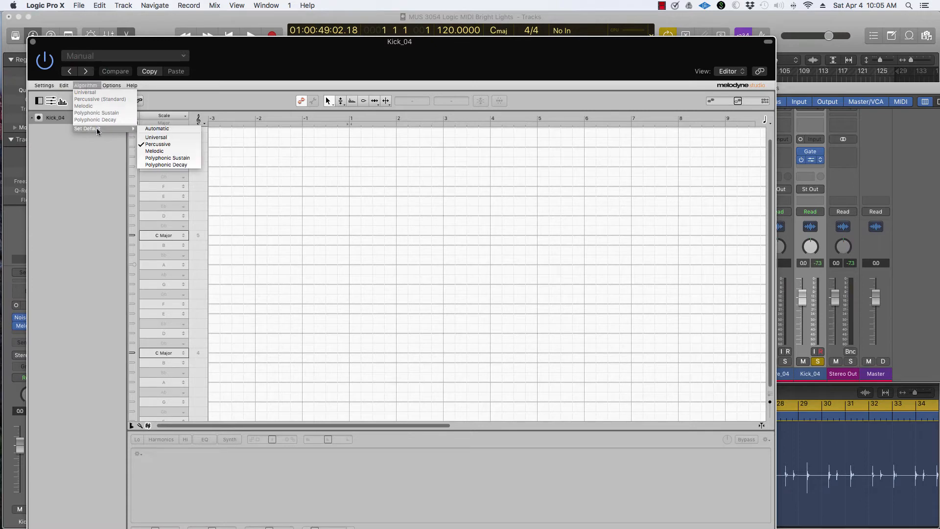
pyautogui.click(172, 144)
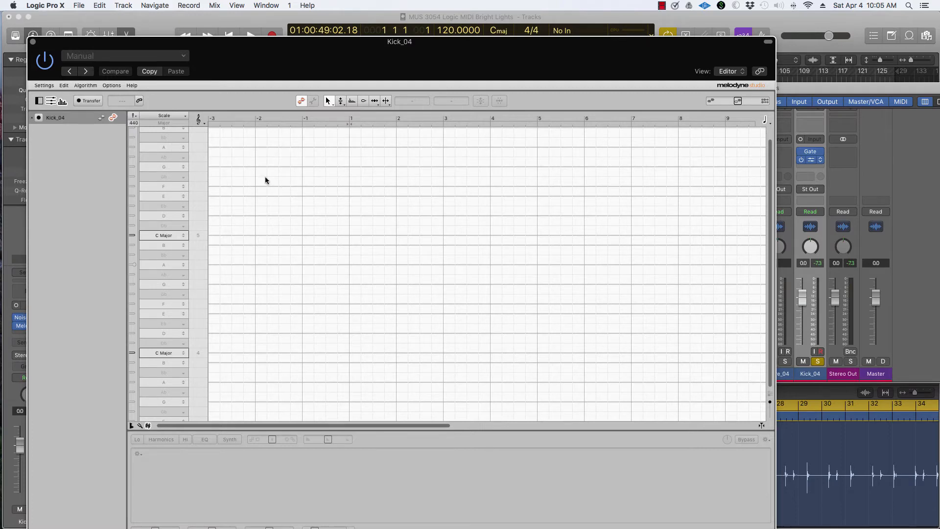
# Step: Transfer about 46 seconds of Kick_04 audio into Melodyne by playing the track from the beginning
pyautogui.click(86, 101)
pyautogui.press('space')
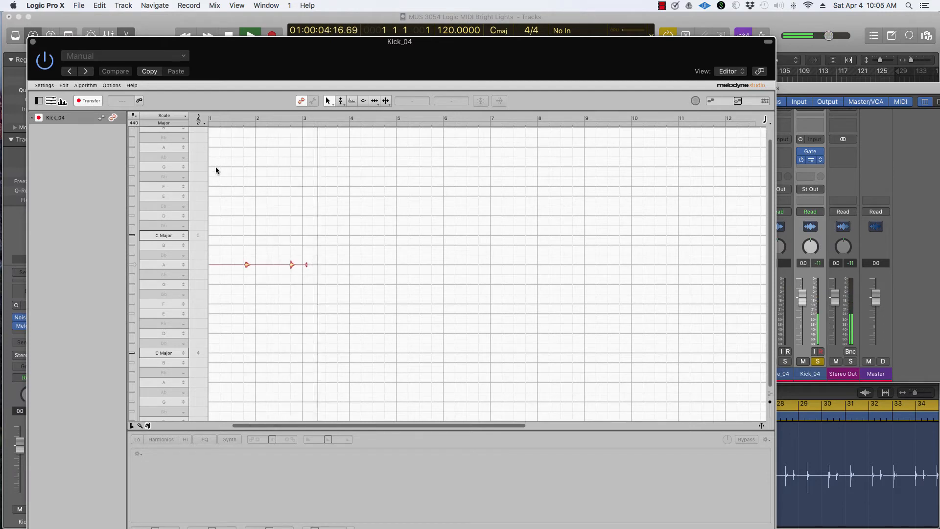
pyautogui.click(335, 277)
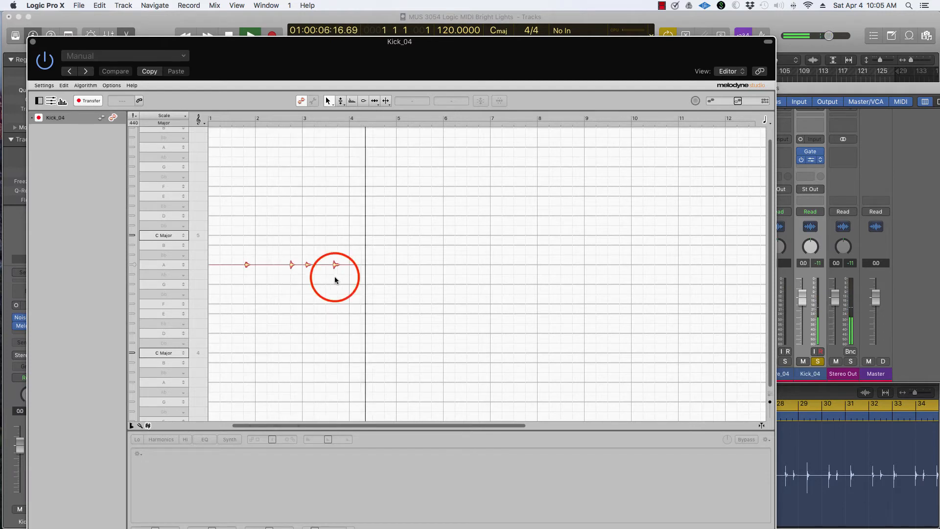
pyautogui.click(335, 277)
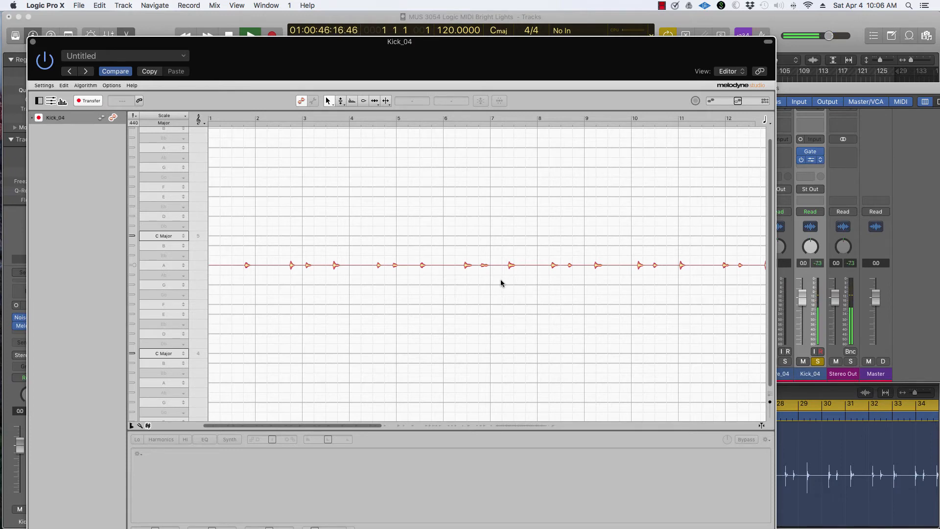
pyautogui.press('space')
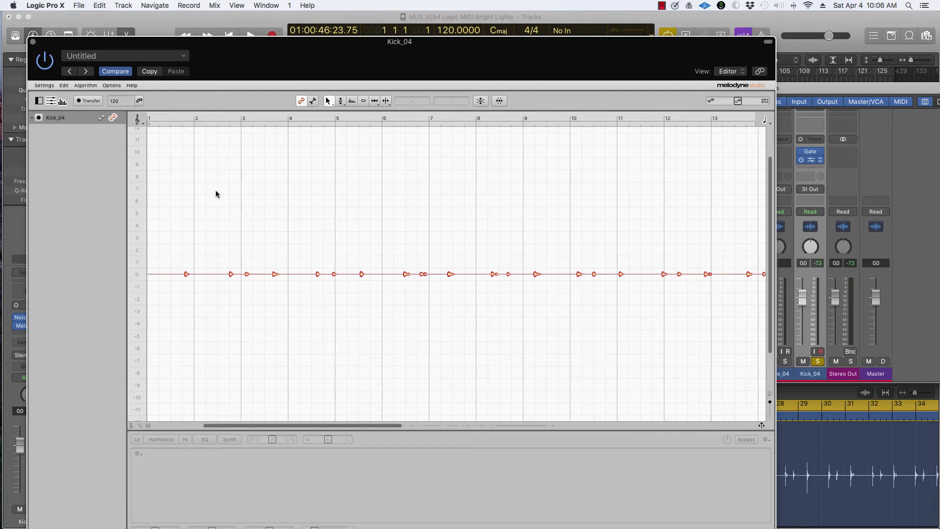
# Step: Save the detected kick hits from Melodyne as a MIDI file named Kick MIDI in the project folder
pyautogui.click(44, 86)
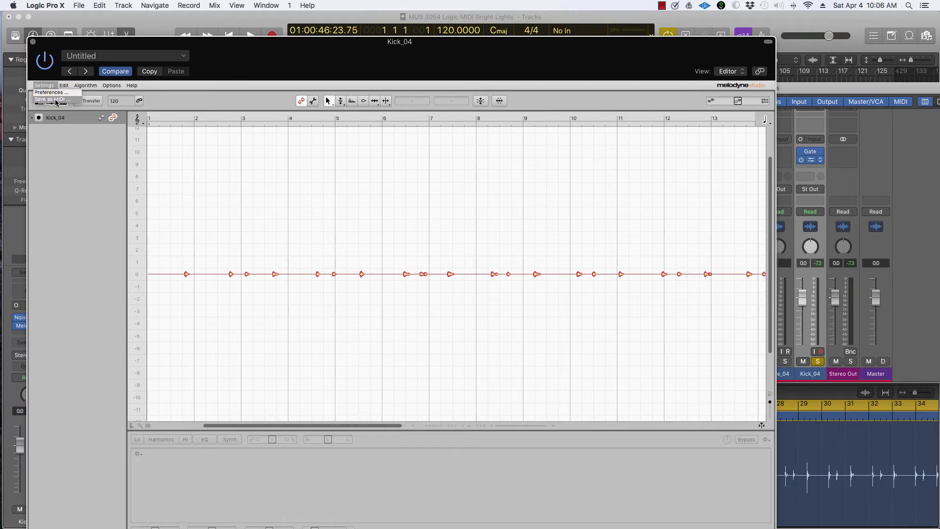
pyautogui.click(52, 99)
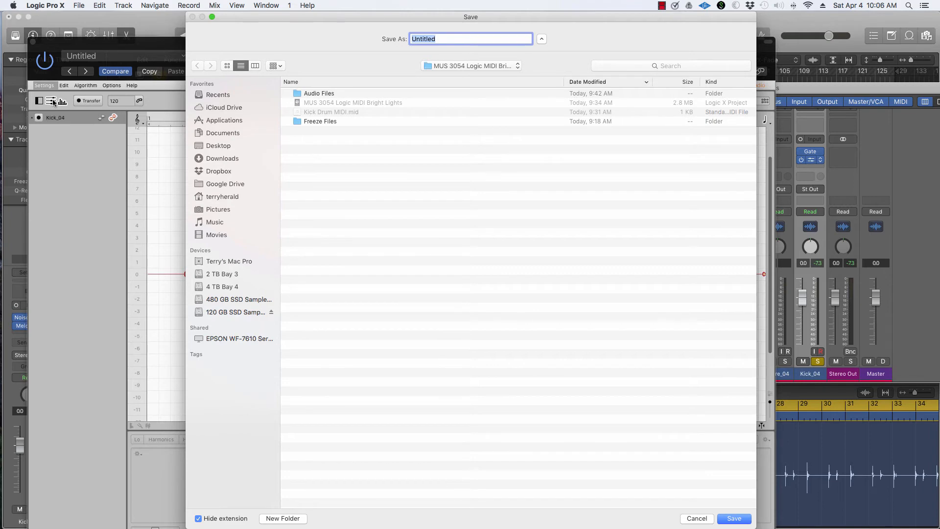
pyautogui.write('Kick MIDI')
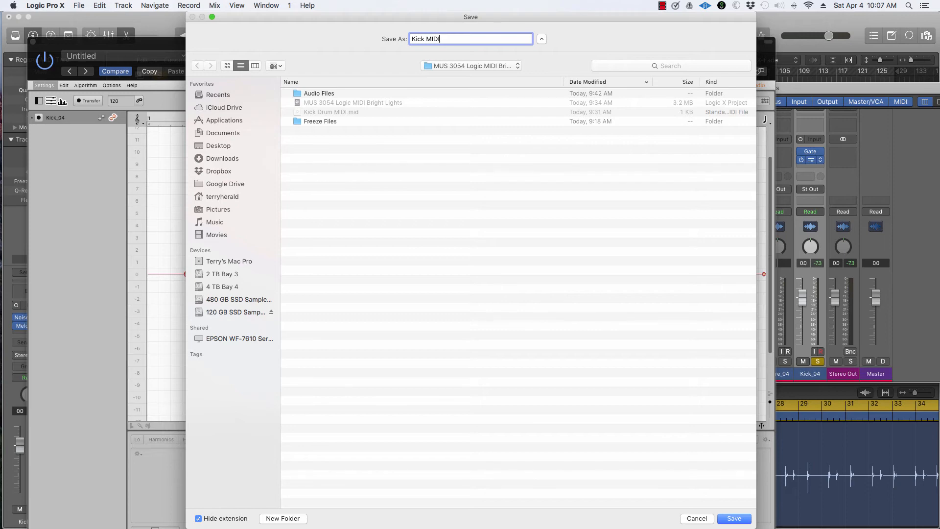
pyautogui.press('Return')
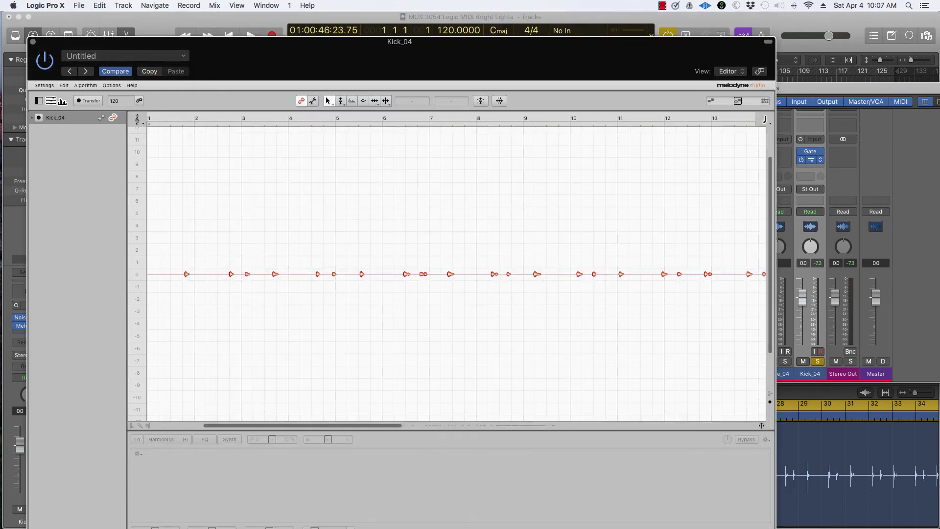
# Step: Close the Melodyne window and import the Kick MIDI file at bar 1 below the Kick_04 track, including its tempo information
pyautogui.click(33, 42)
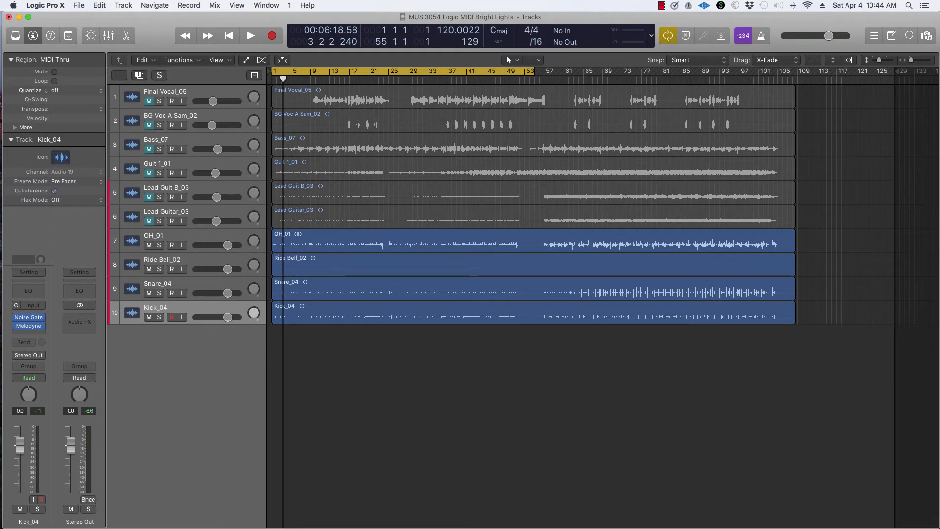
pyautogui.moveTo(939, 345); pyautogui.dragTo(273, 360)
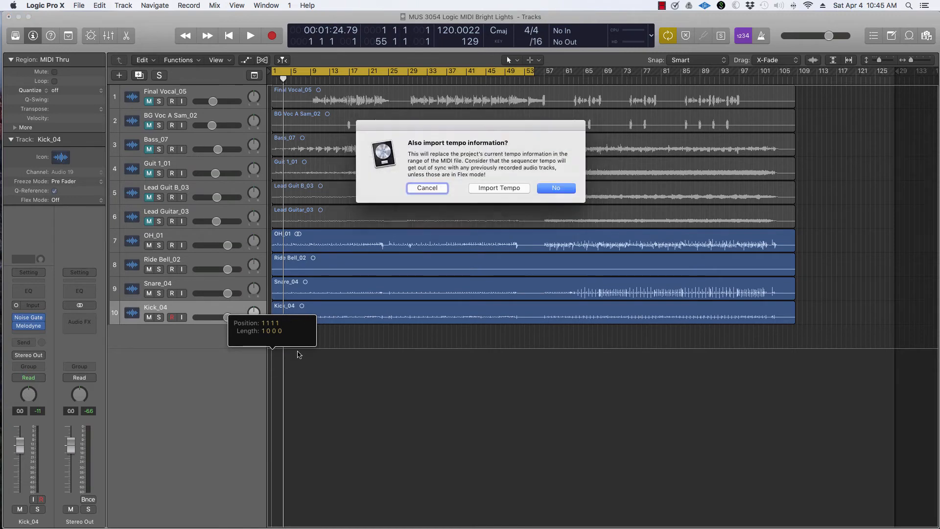
pyautogui.click(495, 189)
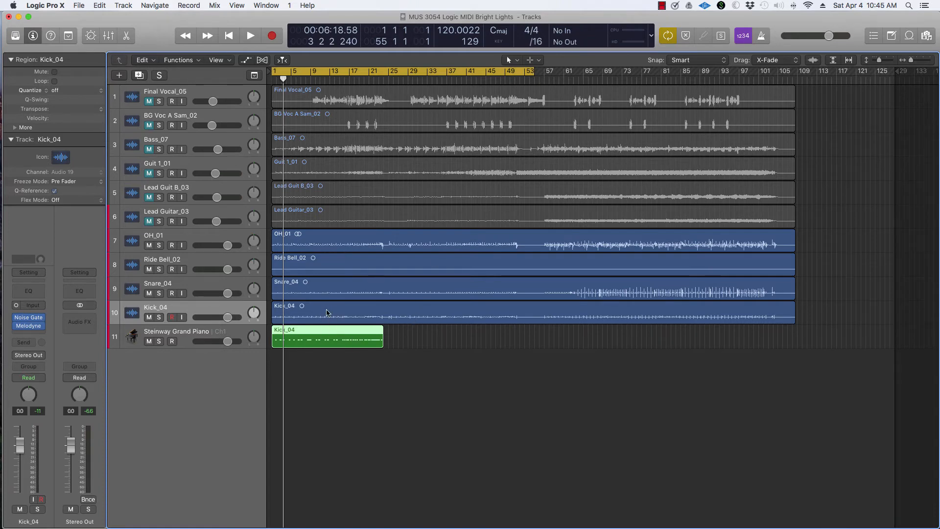
# Step: Replace the sampler on the imported Steinway Grand Piano track with a stereo Drum Kit Designer instrument
pyautogui.click(177, 333)
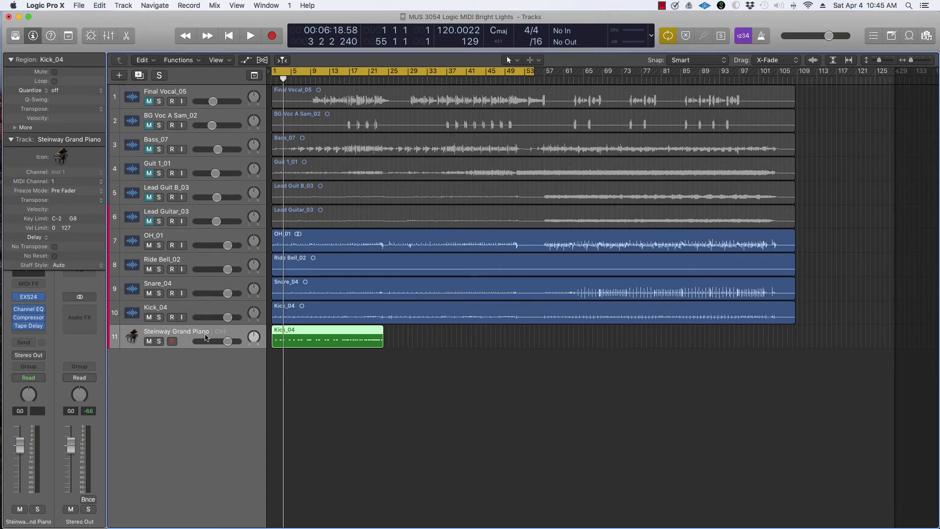
pyautogui.click(41, 297)
pyautogui.moveTo(42, 300)
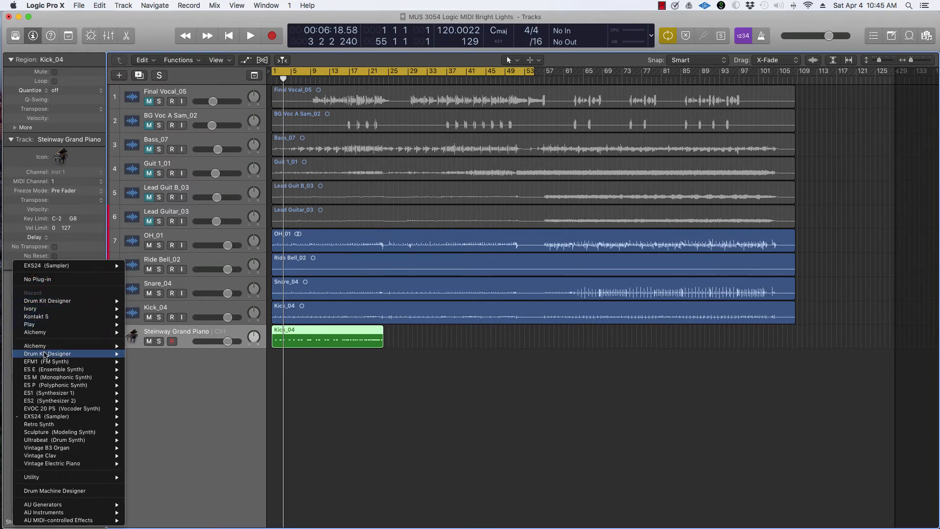
pyautogui.moveTo(47, 355)
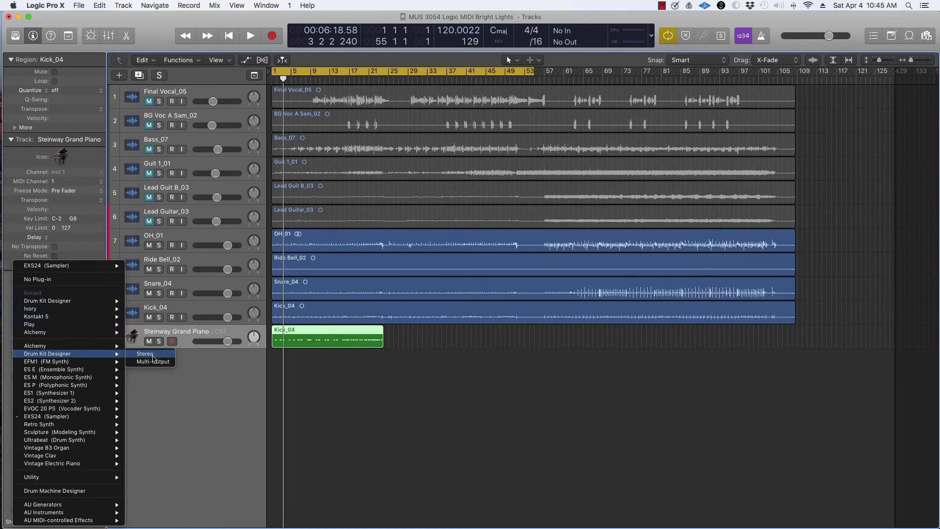
pyautogui.click(153, 356)
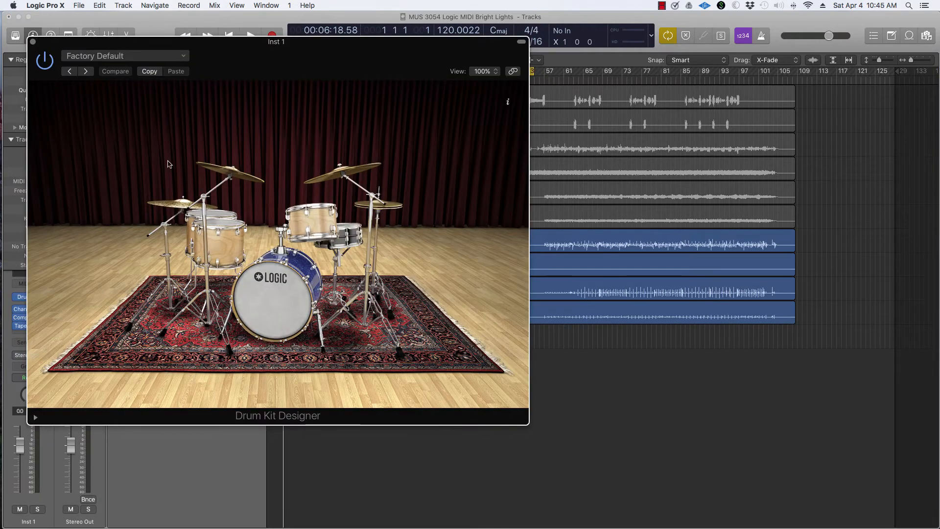
pyautogui.click(33, 43)
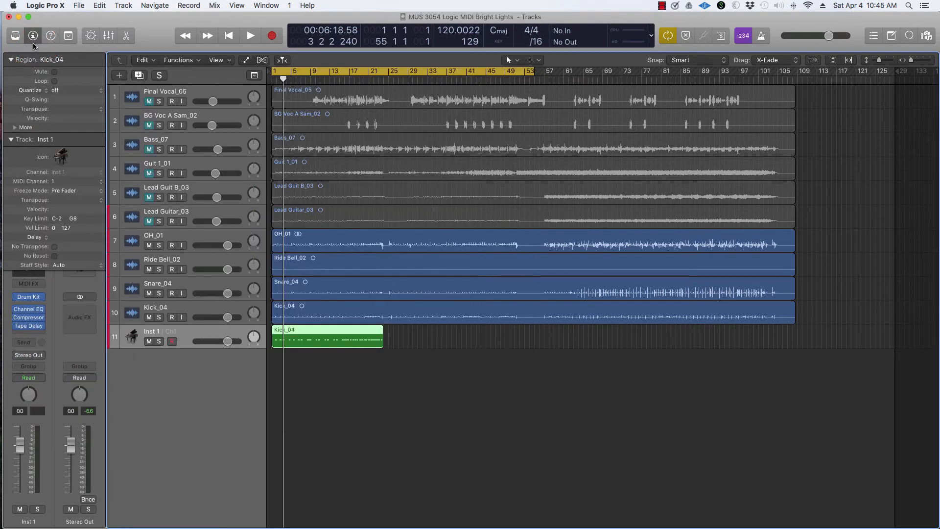
# Step: Open the Kick_04 MIDI region in the Piano Roll and transpose all its notes from A3 to C1
pyautogui.doubleClick(322, 341)
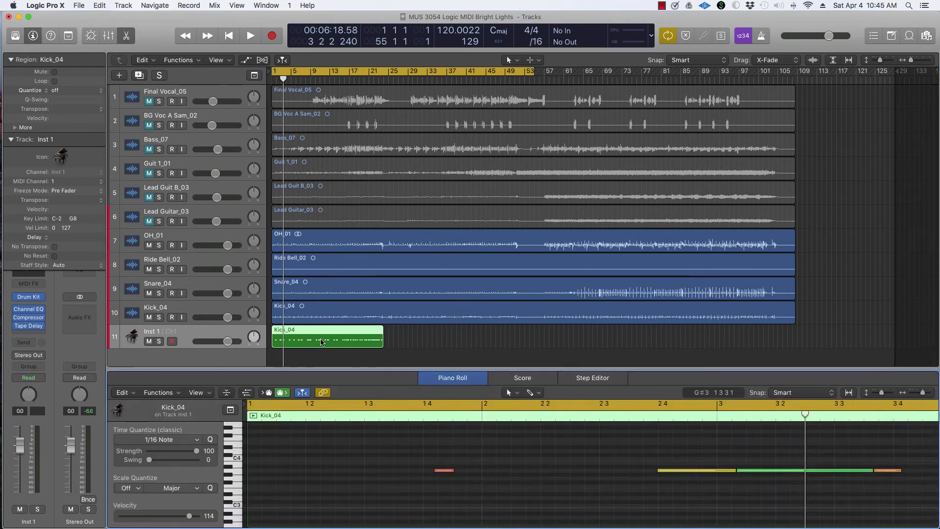
pyautogui.click(447, 472)
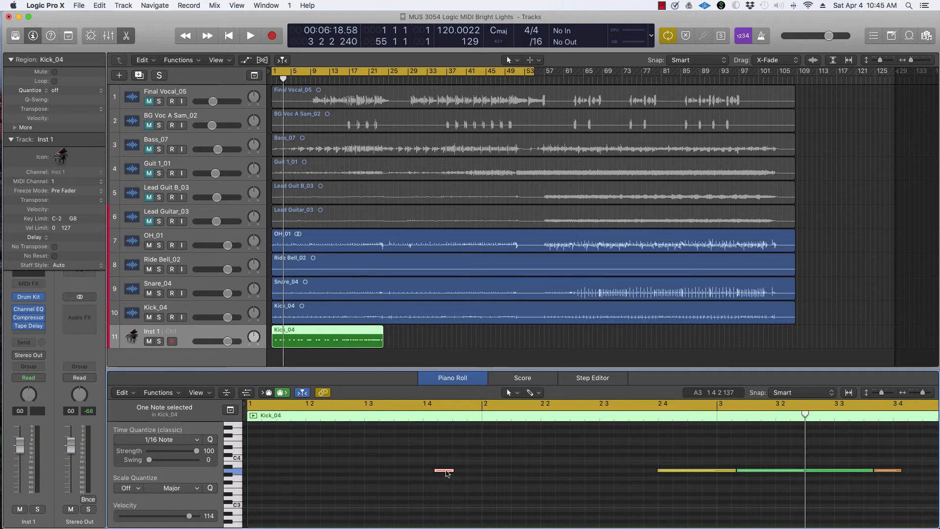
pyautogui.moveTo(447, 473)
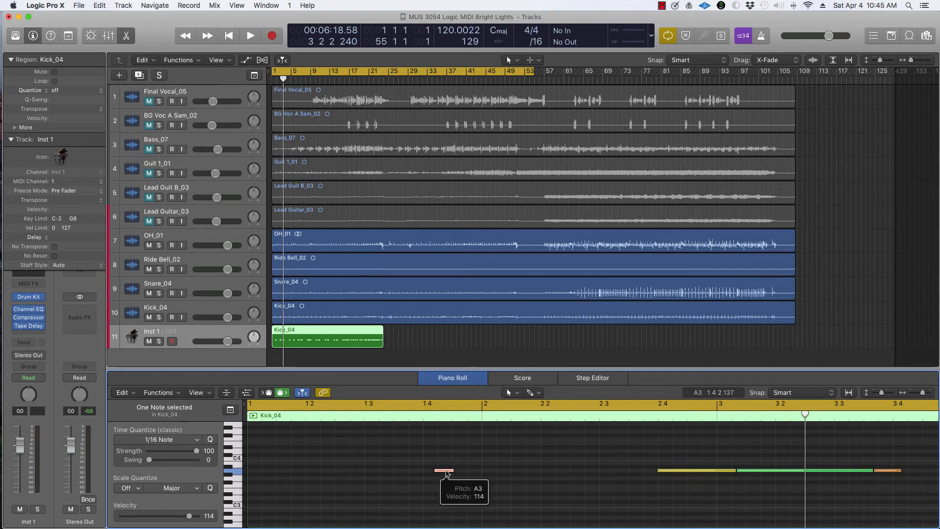
pyautogui.click(447, 473)
pyautogui.click(447, 474)
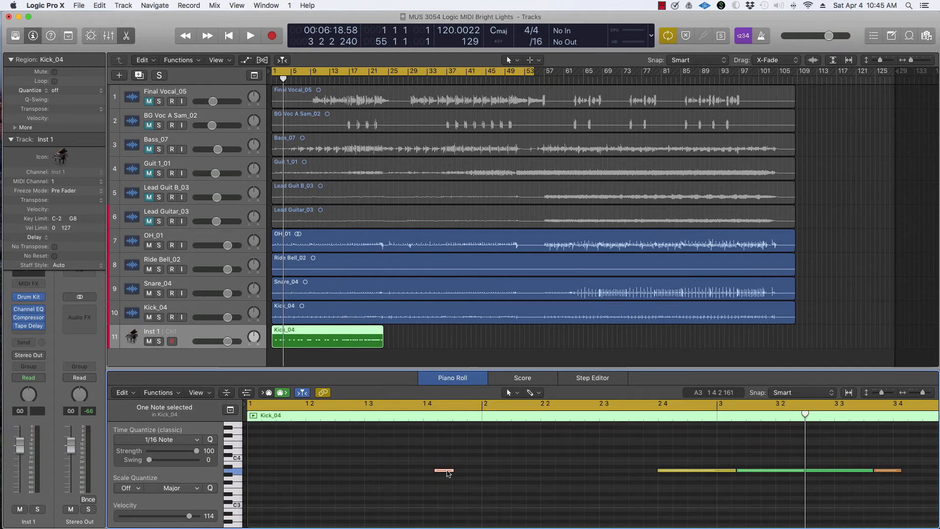
pyautogui.press('super+a')
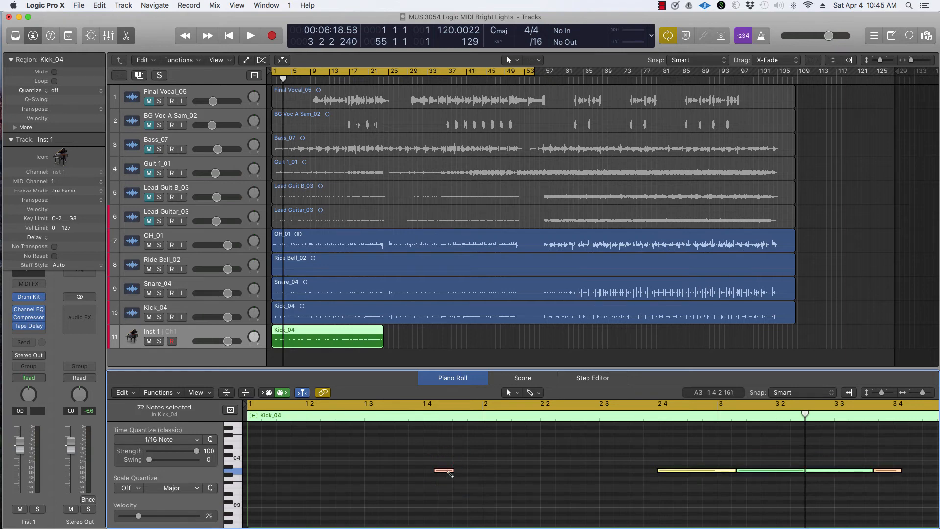
pyautogui.click(447, 471)
pyautogui.moveTo(447, 472); pyautogui.dragTo(445, 441)
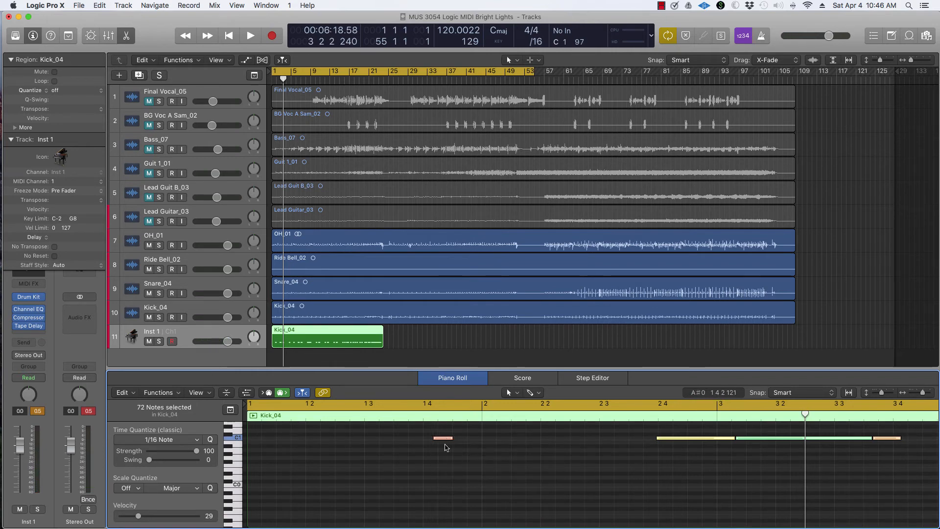
# Step: Solo the Kick_04 and Inst 1 tracks and play them together to compare their timing
pyautogui.click(158, 341)
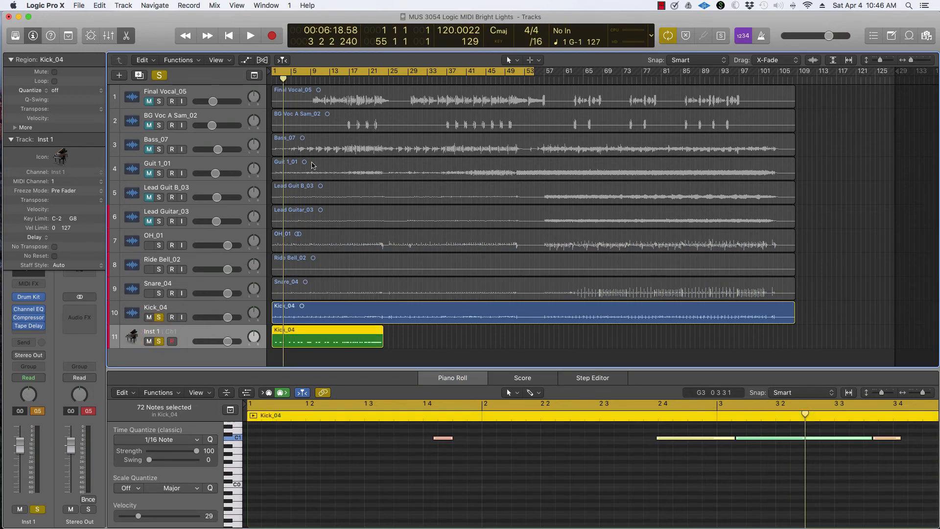
pyautogui.press('space')
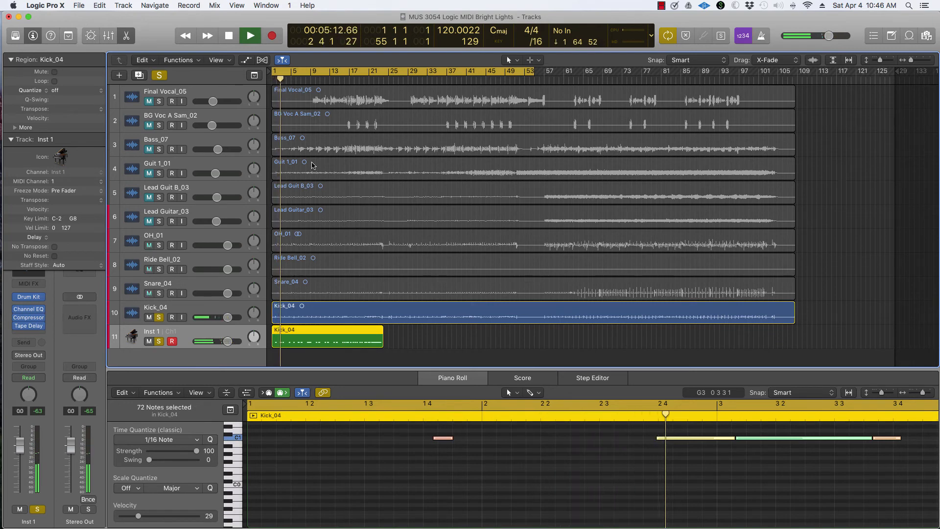
pyautogui.press('space')
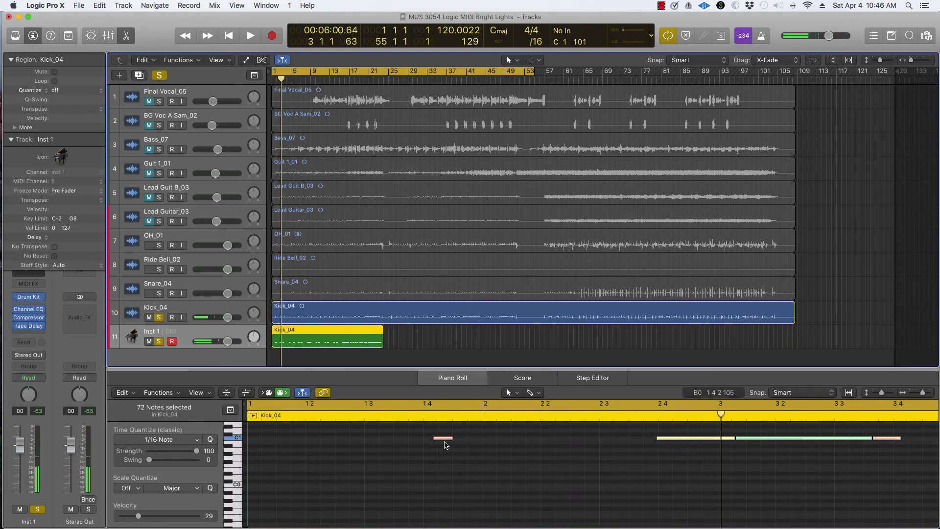
# Step: Shift all the MIDI kick notes slightly earlier to line up with the recorded kick, playing both tracks to check
pyautogui.click(444, 438)
pyautogui.moveTo(445, 439); pyautogui.dragTo(442, 439)
pyautogui.press('space')
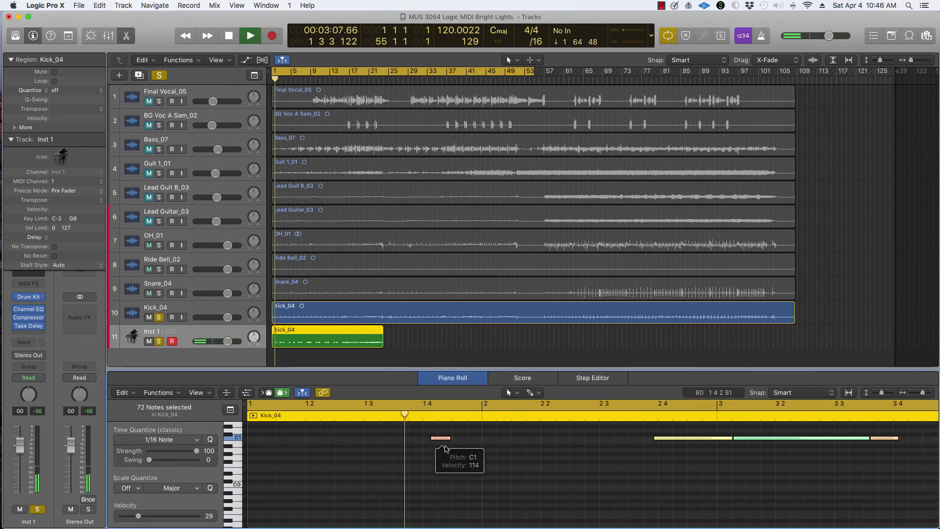
pyautogui.press('space')
pyautogui.moveTo(446, 447); pyautogui.dragTo(436, 439)
pyautogui.press('space')
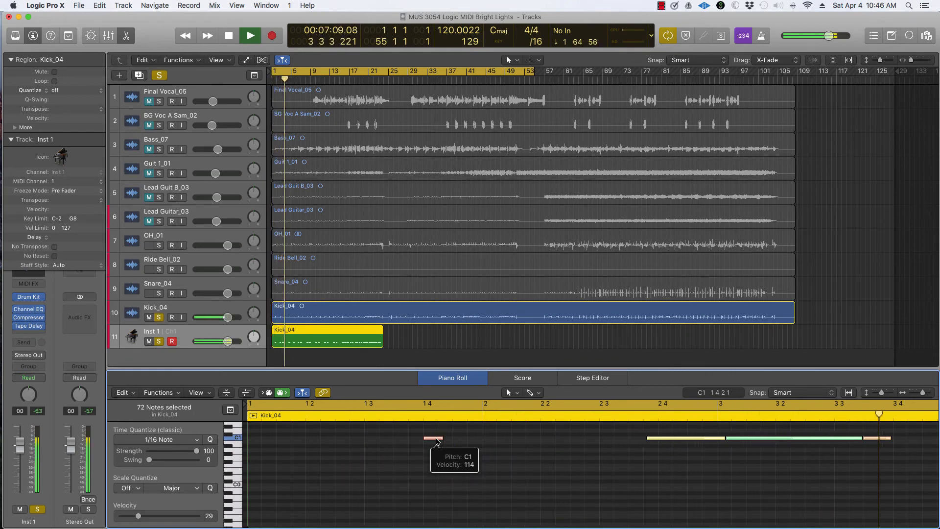
pyautogui.press('space')
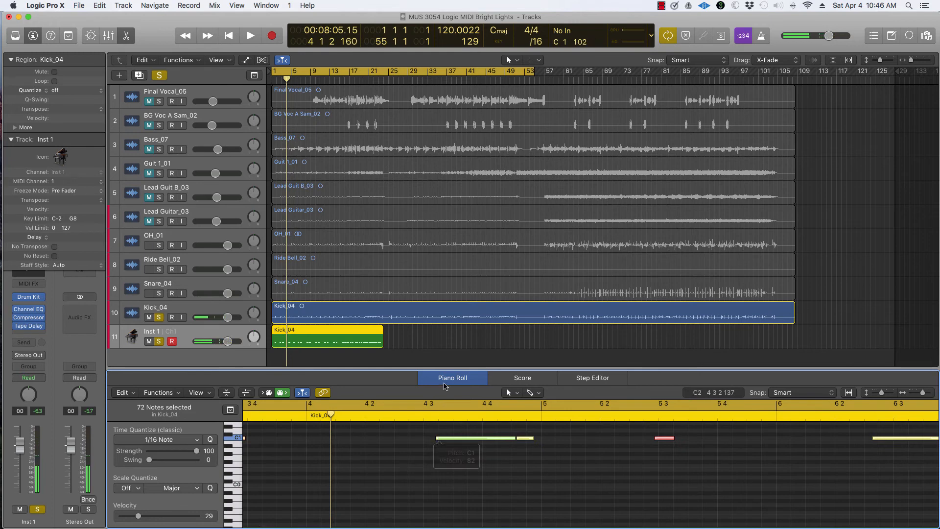
# Step: Rename the Inst 1 track to Kick
pyautogui.click(154, 334)
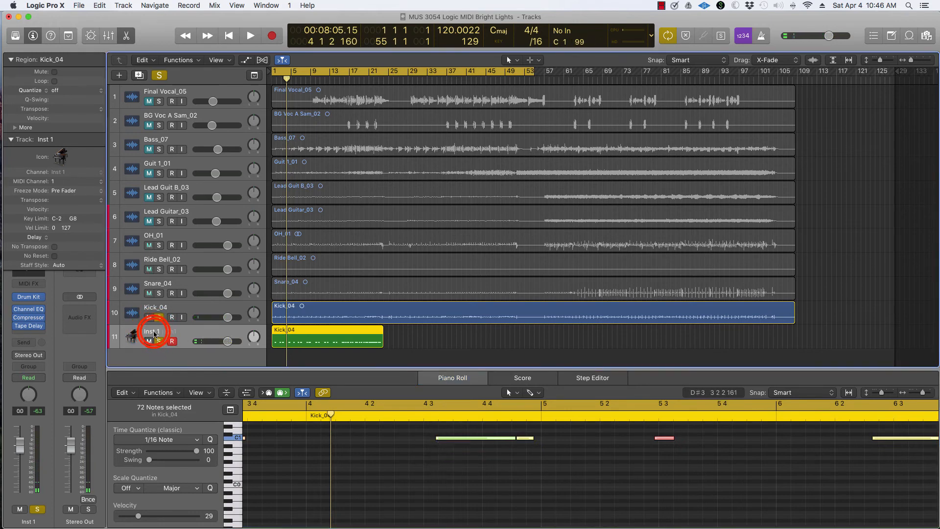
pyautogui.doubleClick(155, 332)
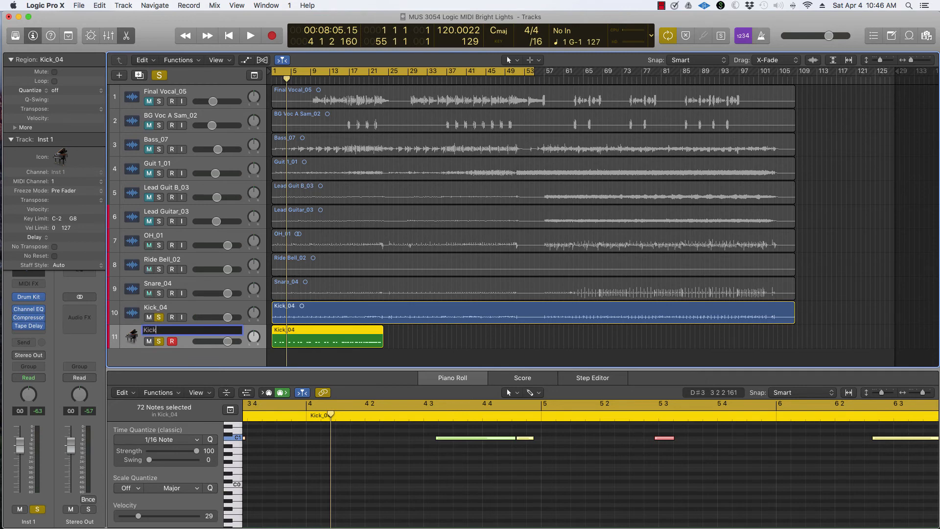
pyautogui.press('Return')
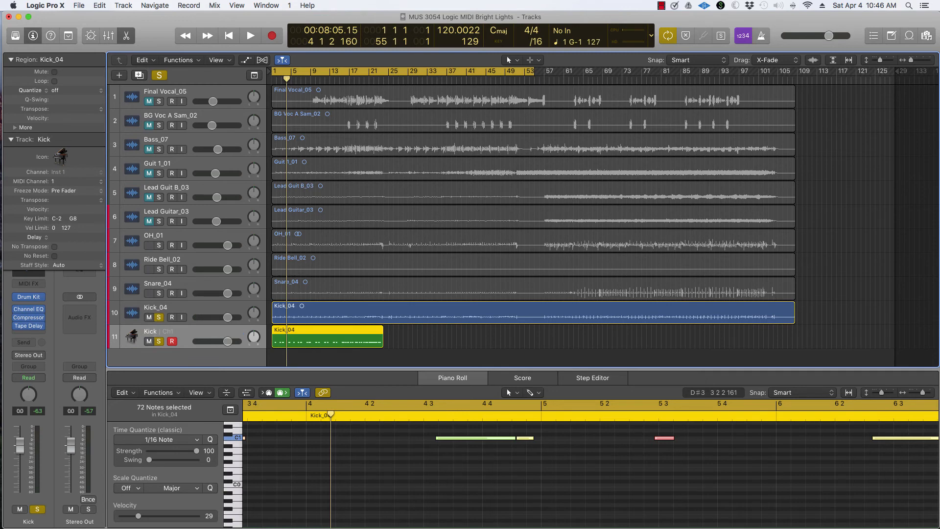
# Step: Turn off solo on both kick tracks and mute the Kick_04 audio track
pyautogui.click(159, 292)
pyautogui.click(159, 292)
pyautogui.moveTo(158, 301); pyautogui.dragTo(156, 333)
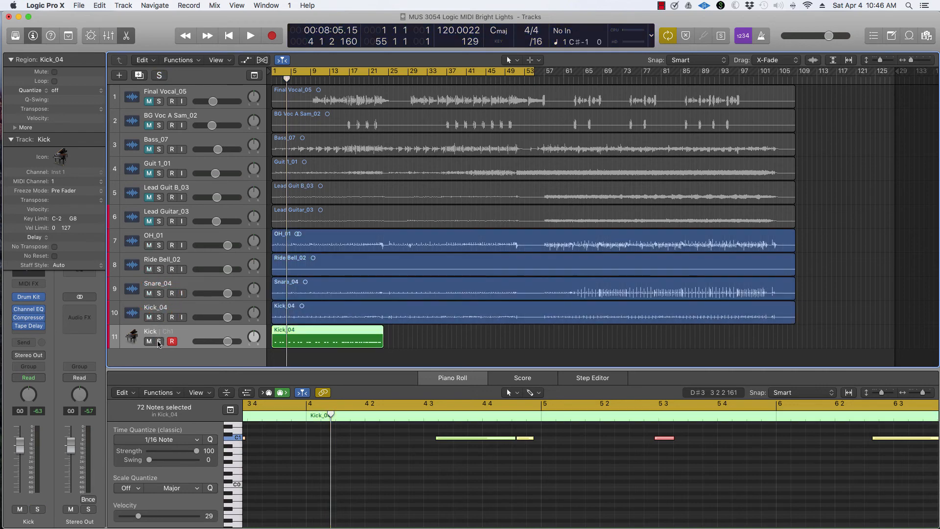
pyautogui.click(159, 317)
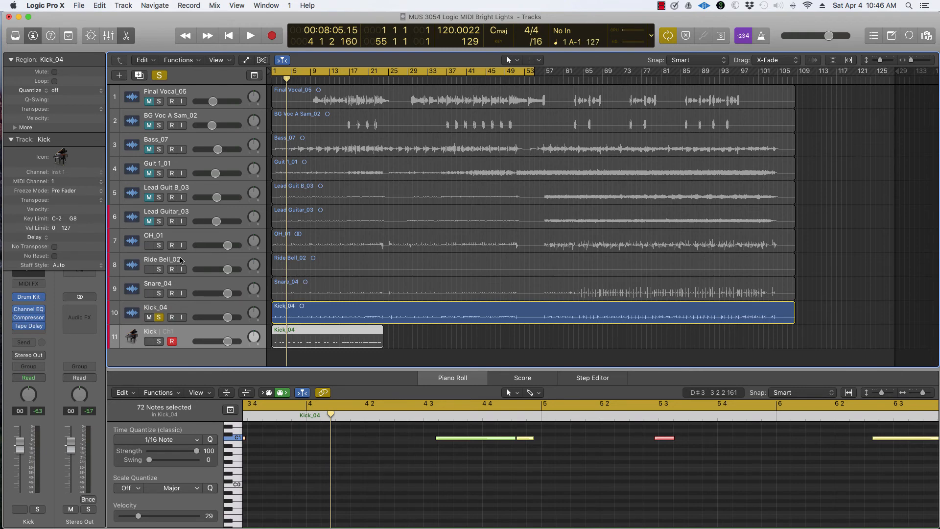
pyautogui.click(158, 318)
# Step: Play the MIDI kick with the overhead, ride and snare tracks from the beginning of the project
pyautogui.press('Return')
pyautogui.press('space')
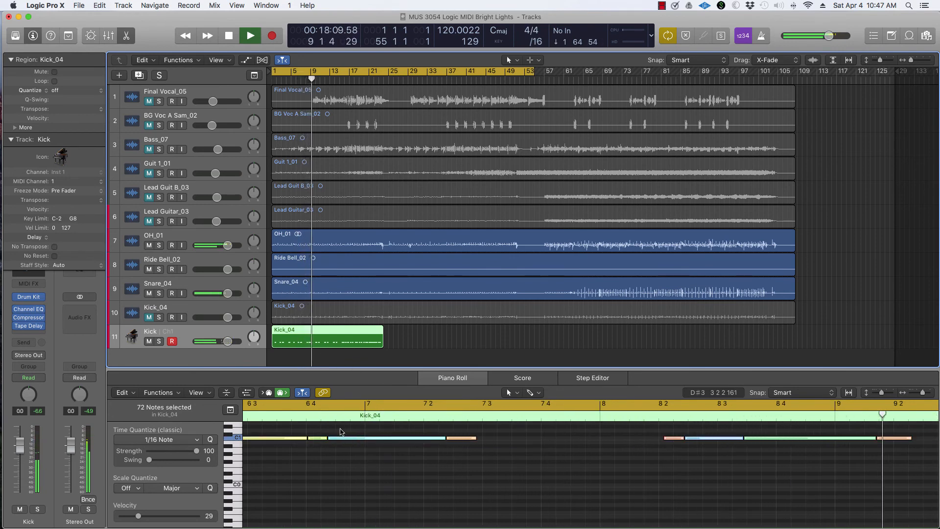
pyautogui.press('space')
# Step: Turn off cycle mode and delete the extra MIDI kick note that starts between beats 2 and 3 of bar 8
pyautogui.hscroll(-5, 344, 454)
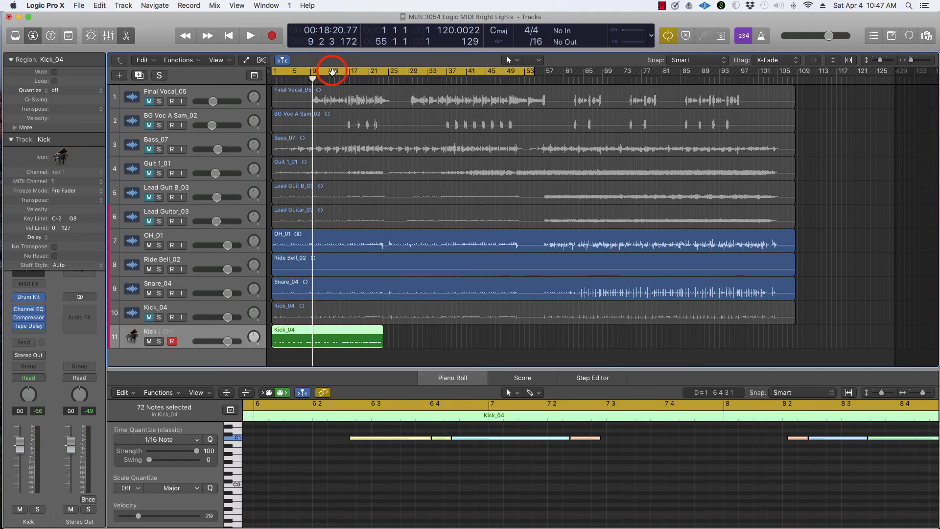
pyautogui.click(329, 71)
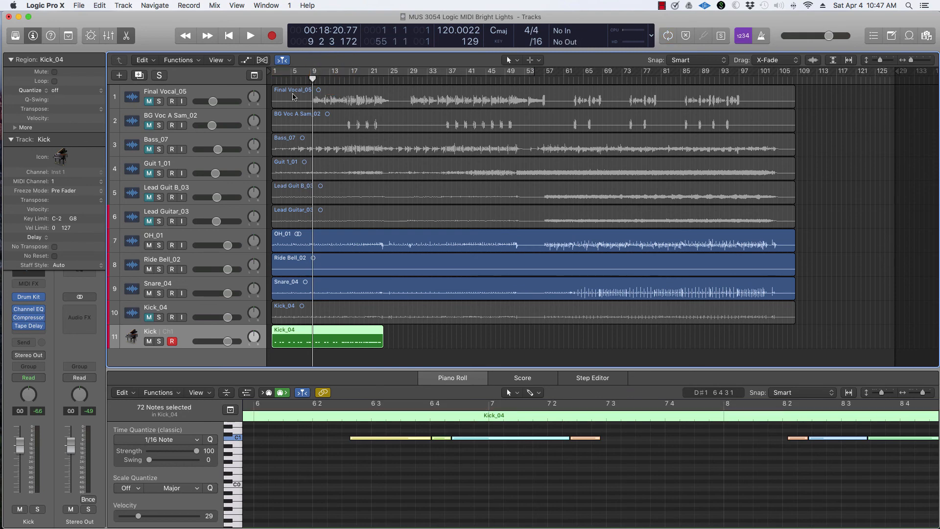
pyautogui.moveTo(307, 81); pyautogui.dragTo(306, 79)
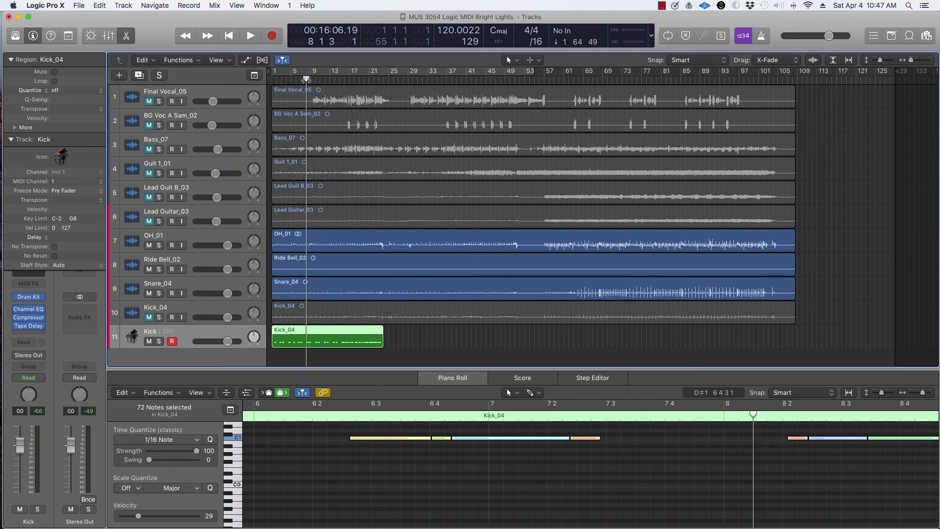
pyautogui.press('space')
pyautogui.press('space')
pyautogui.click(734, 438)
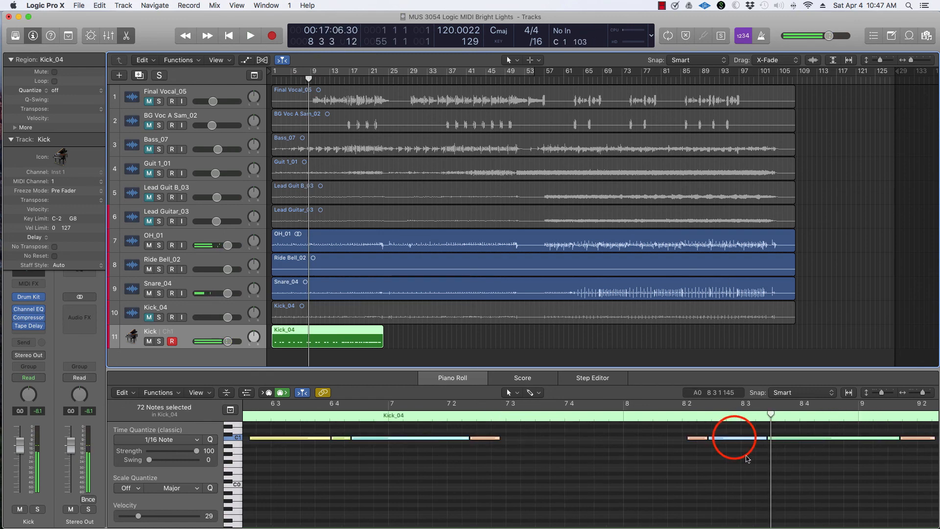
pyautogui.click(734, 437)
pyautogui.click(734, 438)
pyautogui.click(733, 437)
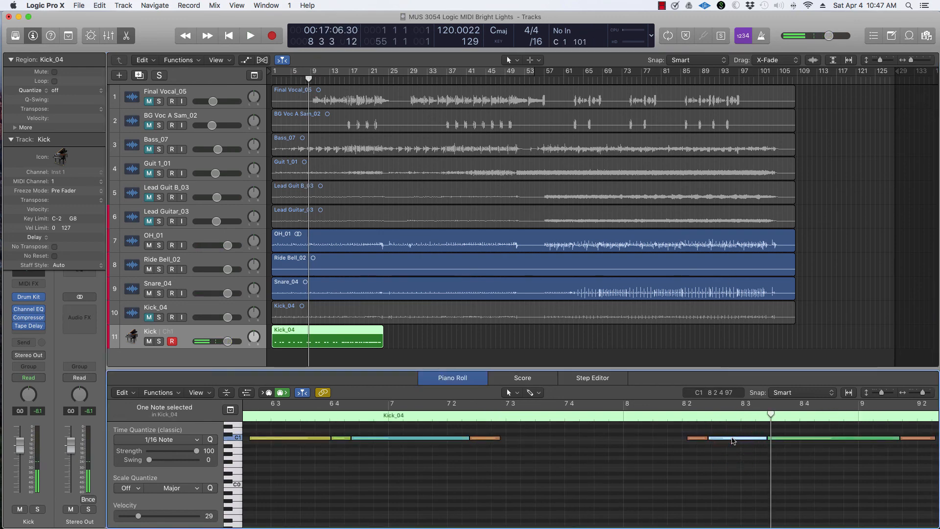
pyautogui.press('Delete')
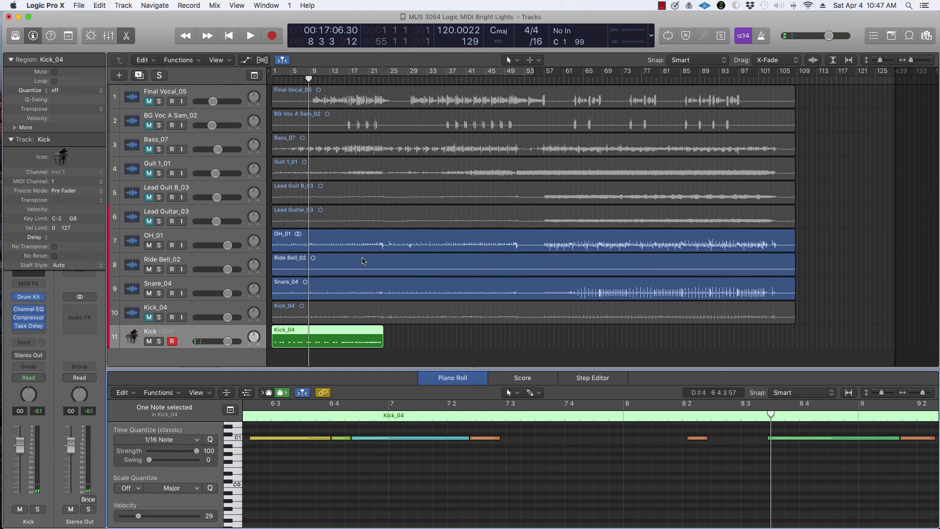
# Step: Play the drum tracks from around bar 7 to check the edited kick part
pyautogui.click(300, 79)
pyautogui.doubleClick(301, 81)
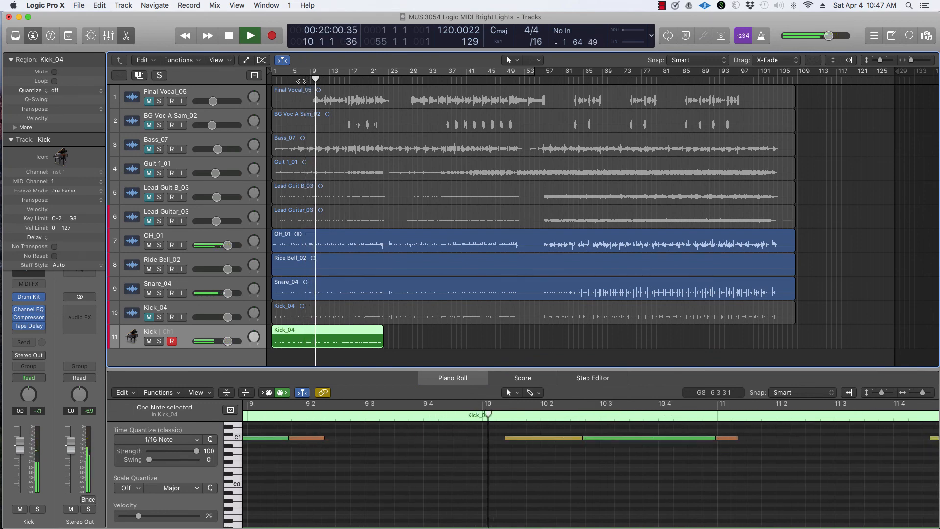
pyautogui.press('space')
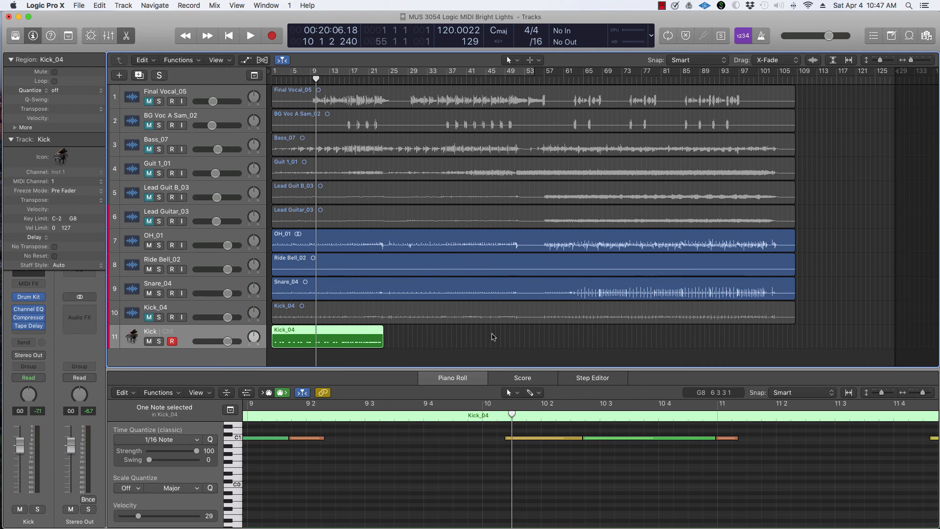
# Step: Show the Kick_04 audio region and the Snare_04 region in the audio track editor
pyautogui.click(470, 316)
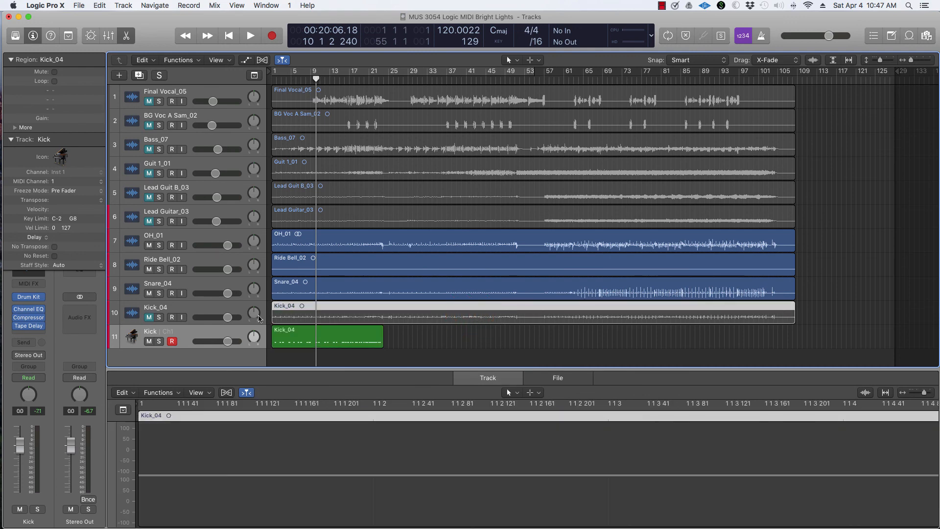
pyautogui.click(332, 289)
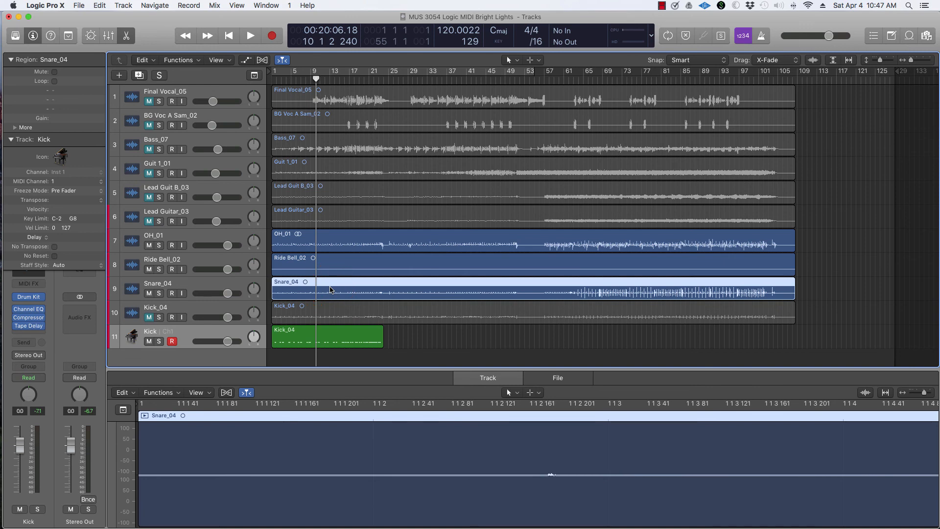